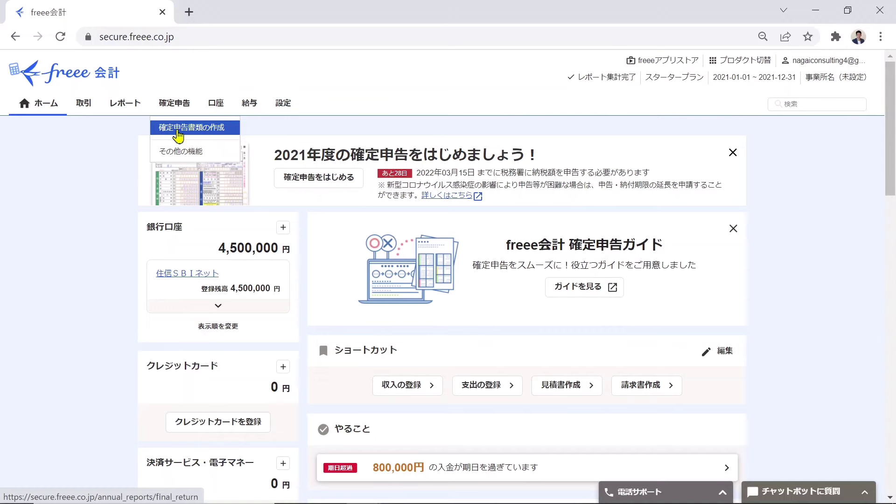
Open the 2021 tax return preparation form (確定申告書類の作成) at the home address section of the basic information
{"action": "left_click", "coordinate": [180, 134]}
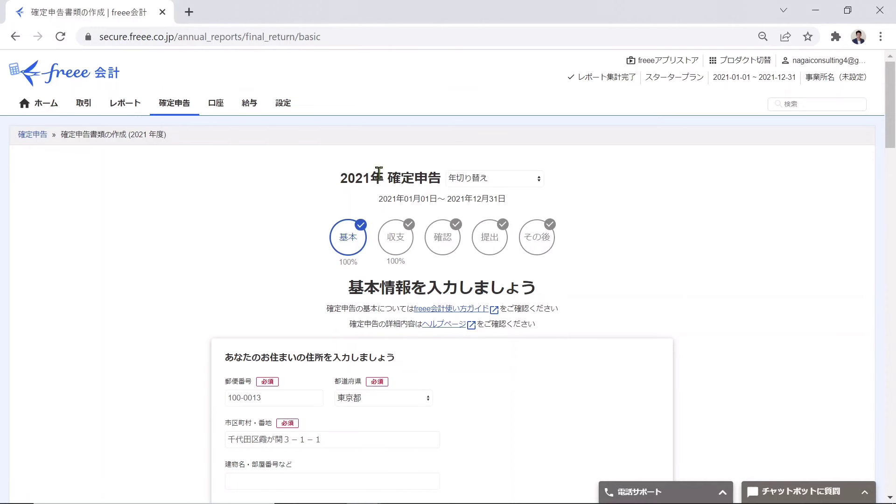
{"action": "scroll", "coordinate": [164, 179], "scroll_direction": "down", "scroll_amount": 5}
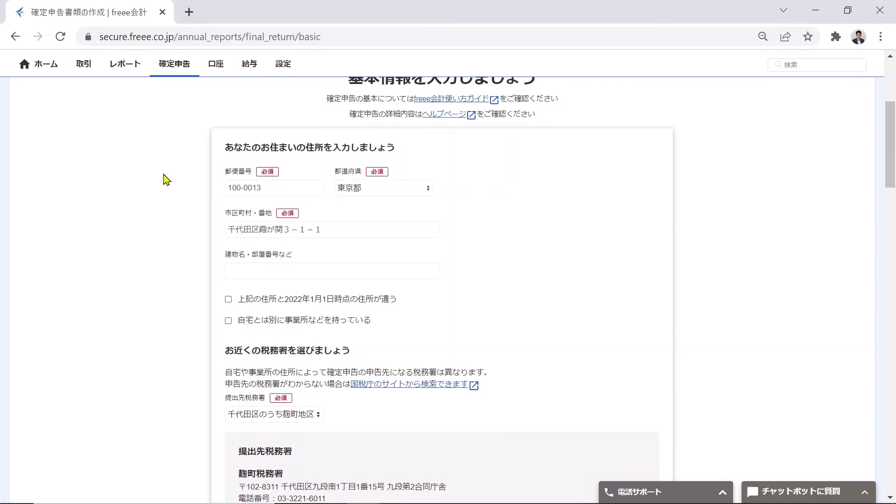
Display the business address fields by enabling 自宅とは別に事業所などを持っている, and clear that option again
{"action": "scroll", "coordinate": [168, 179], "scroll_direction": "down", "scroll_amount": 3}
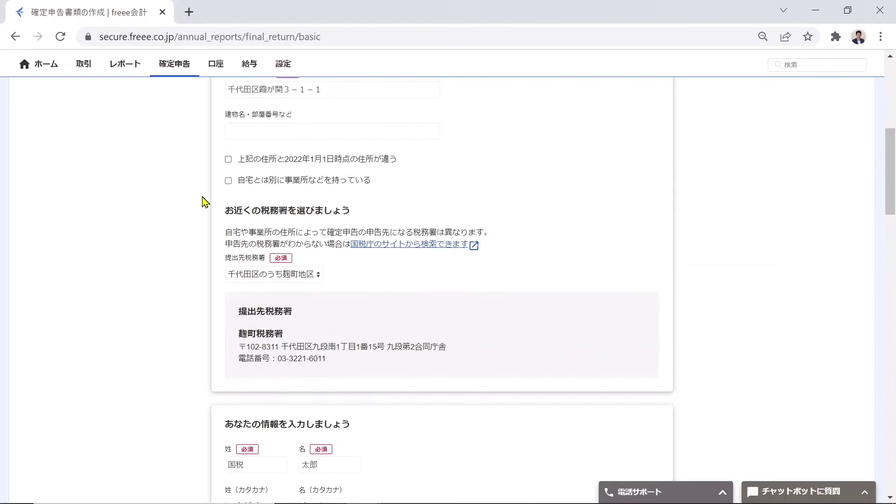
{"action": "left_click", "coordinate": [228, 181]}
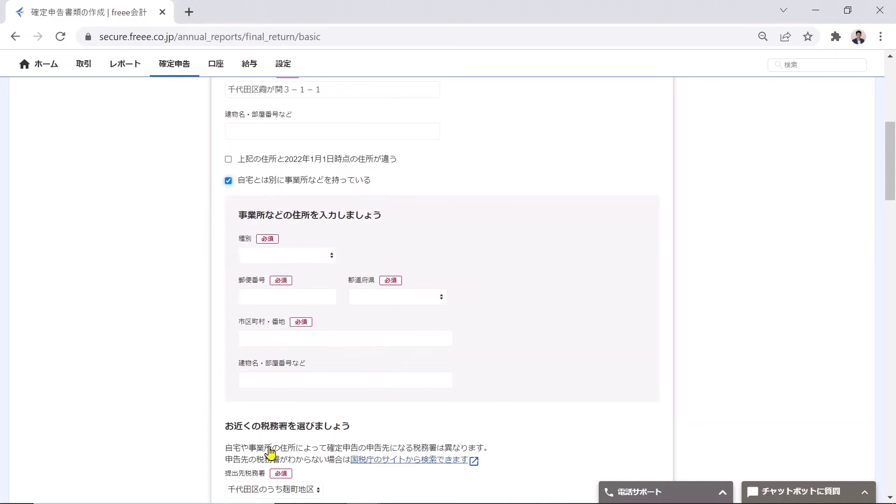
{"action": "left_click", "coordinate": [229, 181]}
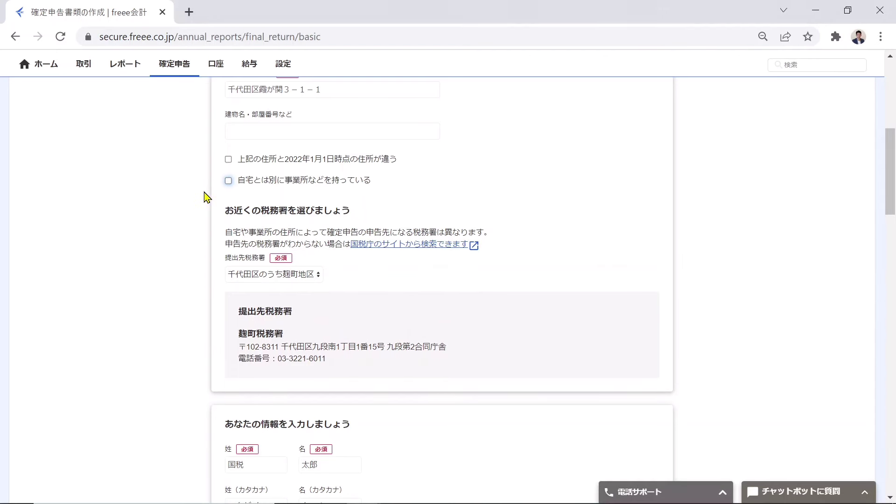
Mark the taxpayer as married (結婚している) in the personal information section
{"action": "scroll", "coordinate": [206, 196], "scroll_direction": "down", "scroll_amount": 3}
{"action": "scroll", "coordinate": [206, 199], "scroll_direction": "up", "scroll_amount": 1}
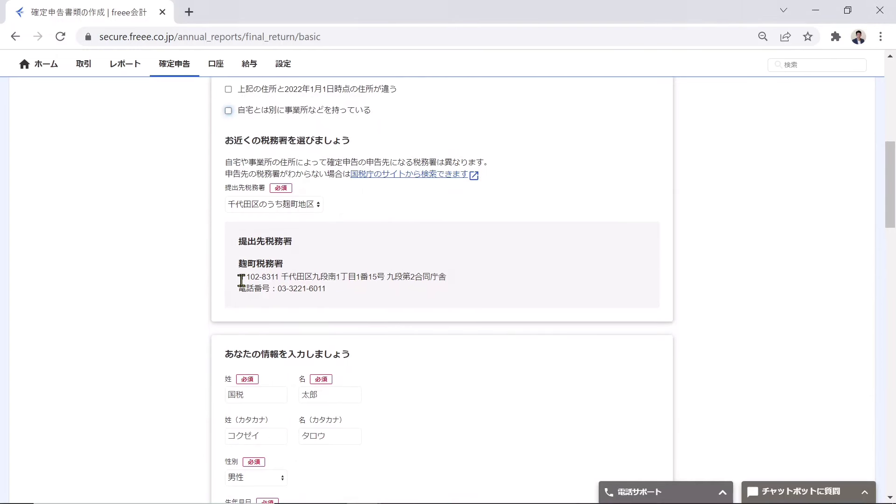
{"action": "scroll", "coordinate": [163, 286], "scroll_direction": "down", "scroll_amount": 4}
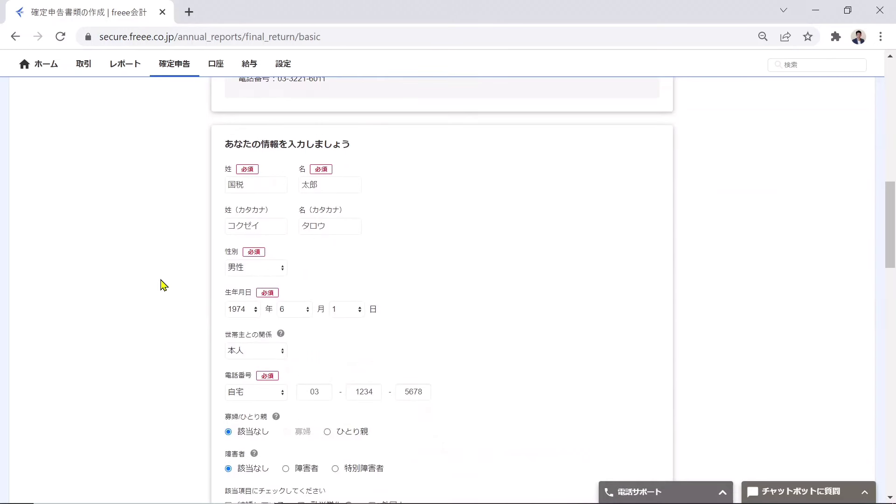
{"action": "scroll", "coordinate": [163, 285], "scroll_direction": "down", "scroll_amount": 1}
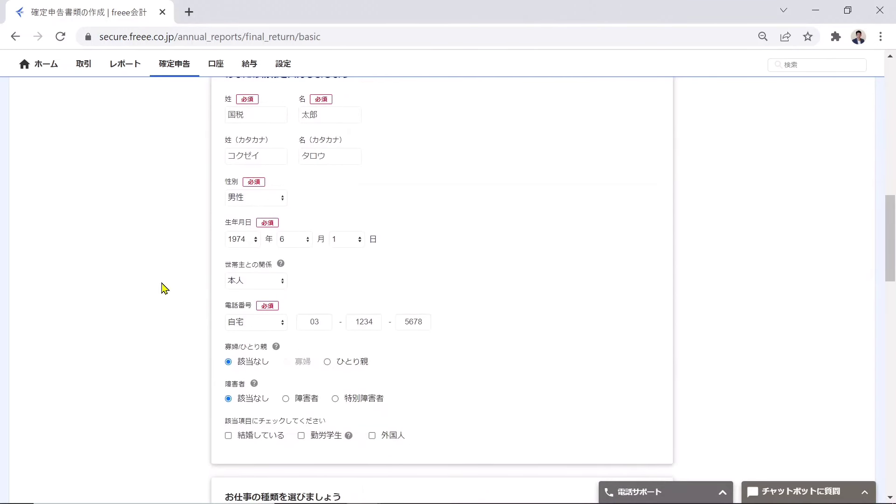
{"action": "scroll", "coordinate": [171, 286], "scroll_direction": "down", "scroll_amount": 1}
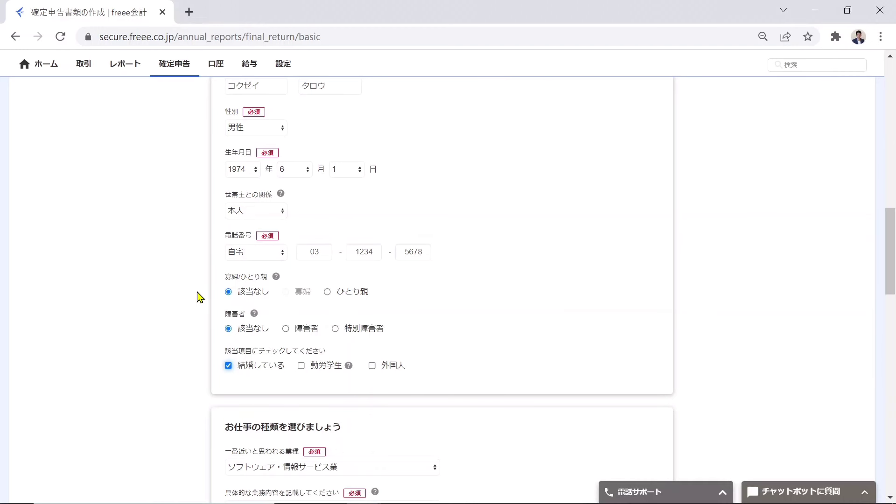
Check the occupation, filing method, deduction and business details, and save the basic information to proceed to the 収支 stage
{"action": "scroll", "coordinate": [200, 297], "scroll_direction": "down", "scroll_amount": 1}
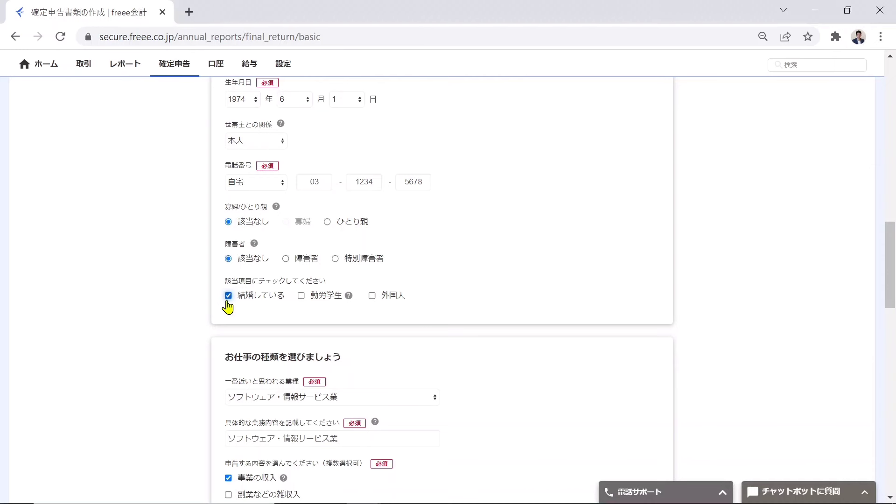
{"action": "scroll", "coordinate": [178, 302], "scroll_direction": "down", "scroll_amount": 3}
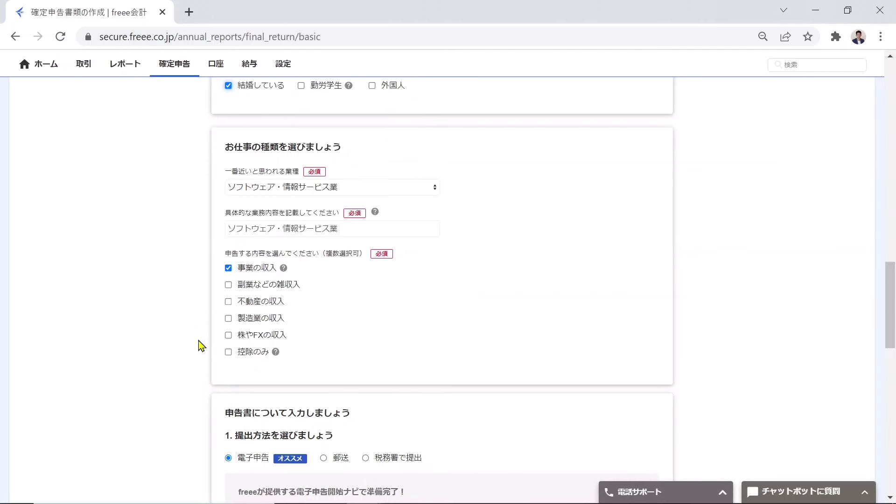
{"action": "scroll", "coordinate": [202, 346], "scroll_direction": "down", "scroll_amount": 5}
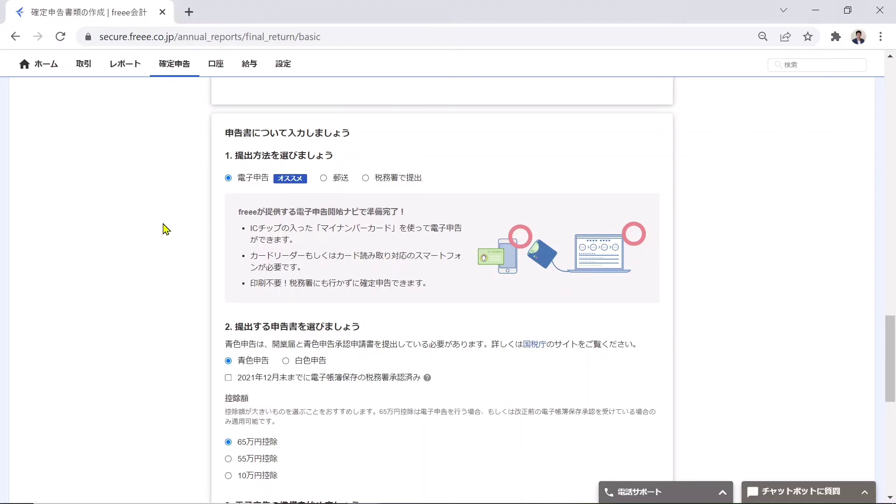
{"action": "scroll", "coordinate": [164, 229], "scroll_direction": "down", "scroll_amount": 5}
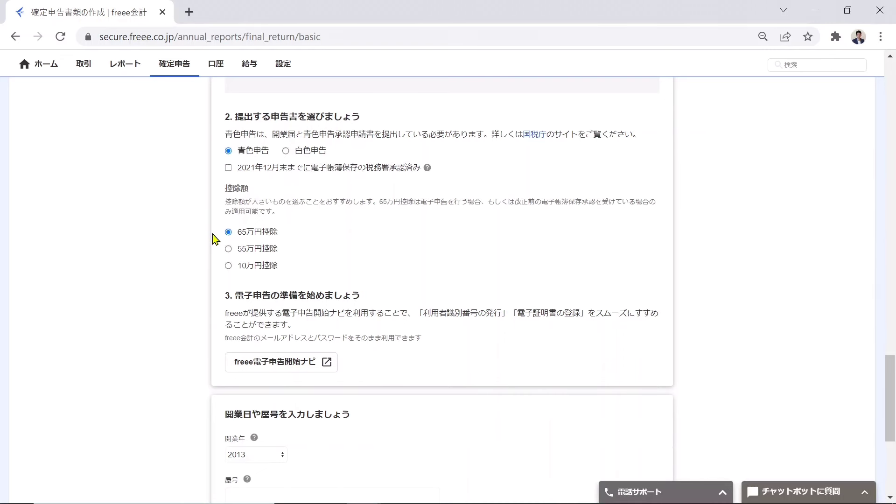
{"action": "scroll", "coordinate": [196, 238], "scroll_direction": "down", "scroll_amount": 1}
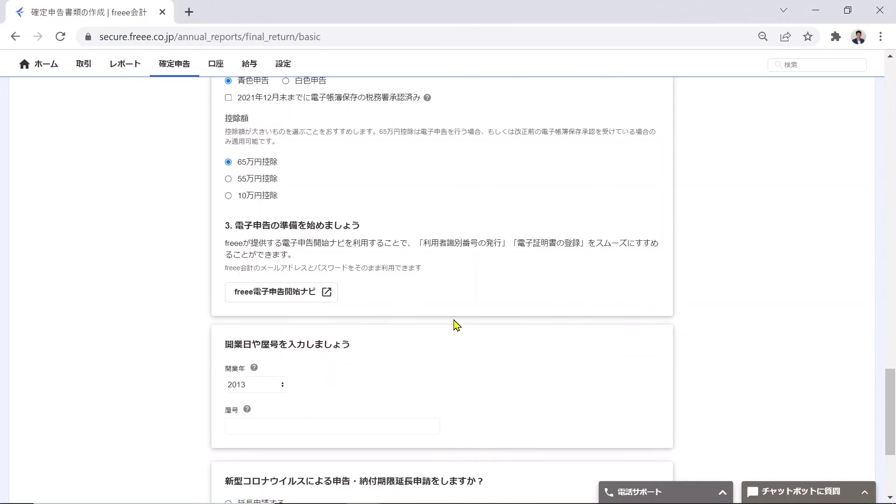
{"action": "scroll", "coordinate": [137, 263], "scroll_direction": "down", "scroll_amount": 5}
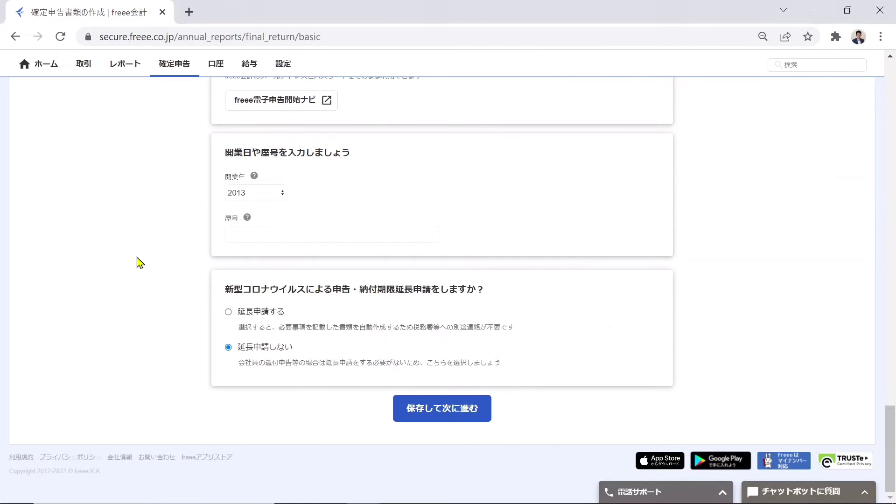
{"action": "left_click", "coordinate": [405, 419]}
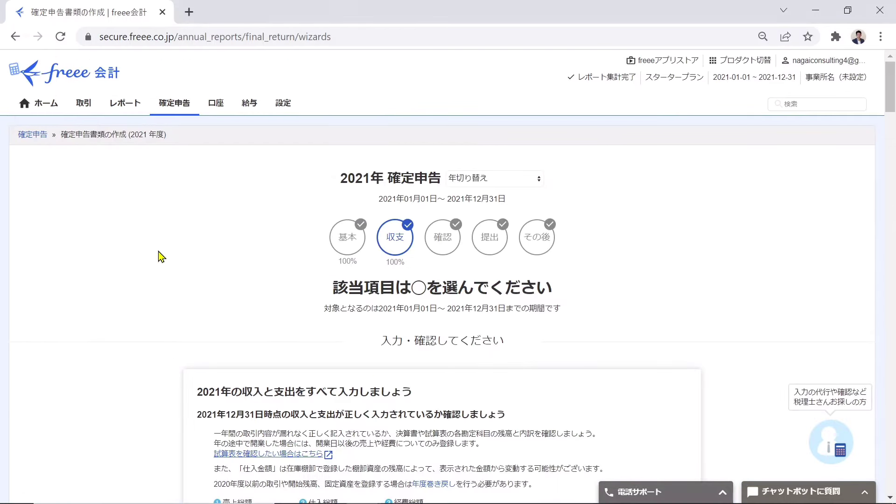
Review the 2021 income and expenses section and view the transaction list linked for corrections, returning to the tax return form
{"action": "scroll", "coordinate": [161, 256], "scroll_direction": "down", "scroll_amount": 3}
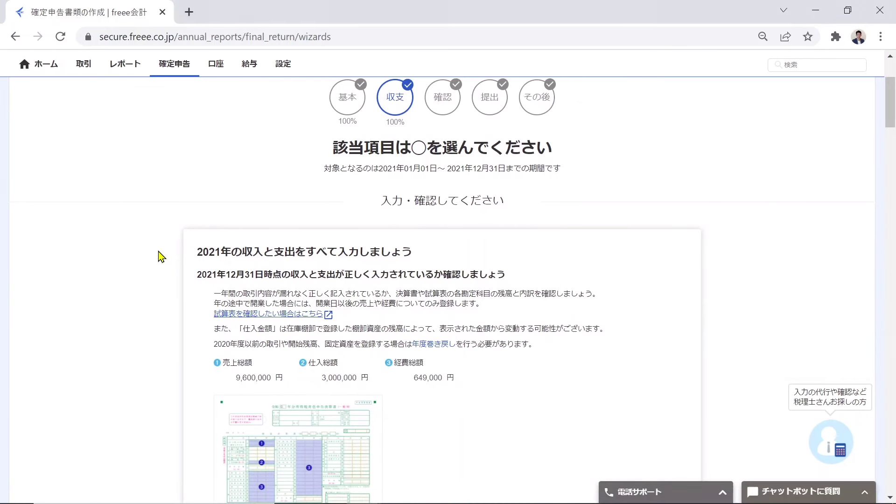
{"action": "scroll", "coordinate": [161, 257], "scroll_direction": "down", "scroll_amount": 3}
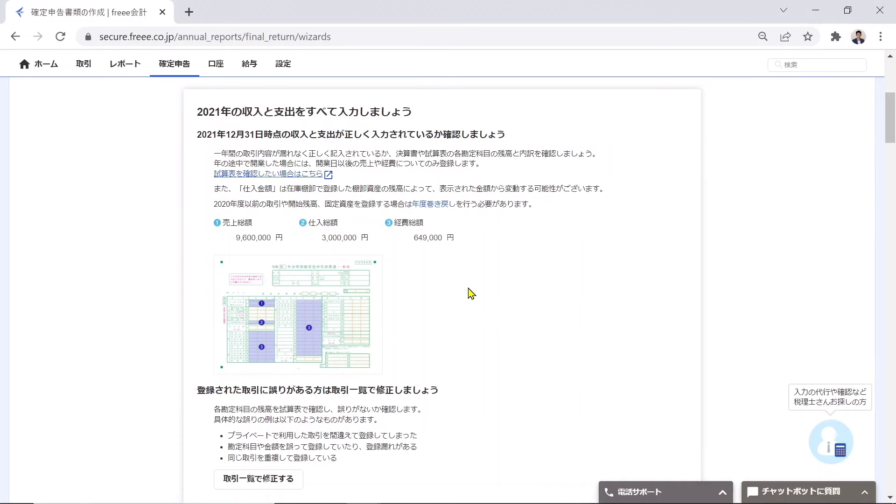
{"action": "scroll", "coordinate": [469, 291], "scroll_direction": "down", "scroll_amount": 3}
{"action": "scroll", "coordinate": [468, 289], "scroll_direction": "up", "scroll_amount": 2}
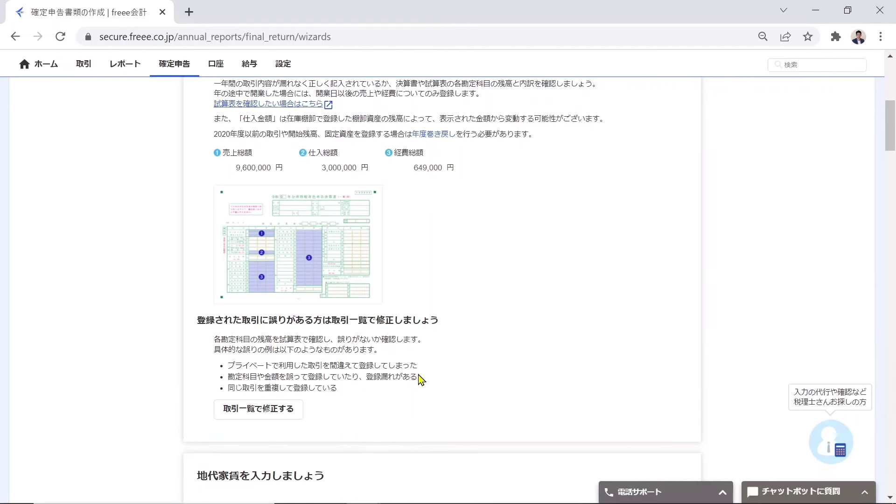
{"action": "left_click", "coordinate": [280, 414]}
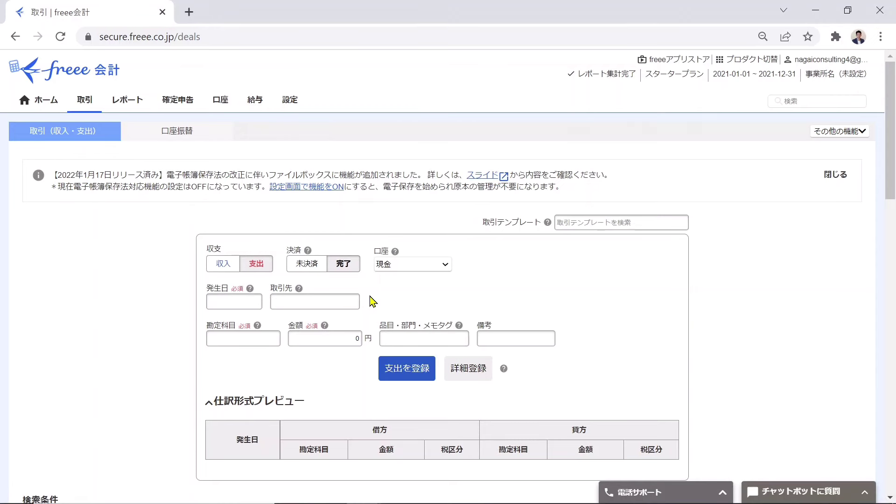
{"action": "key", "text": "alt+Left"}
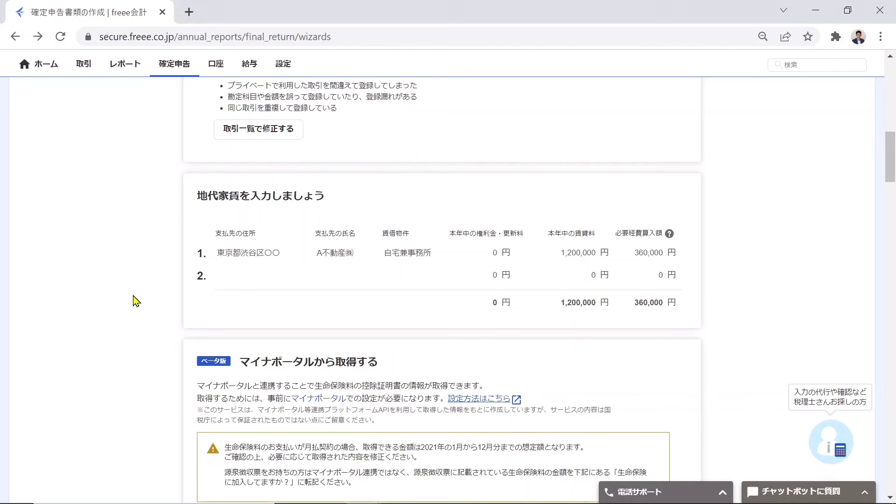
Open the rent details (地代家賃) for editing and save the entries
{"action": "left_click", "coordinate": [411, 298]}
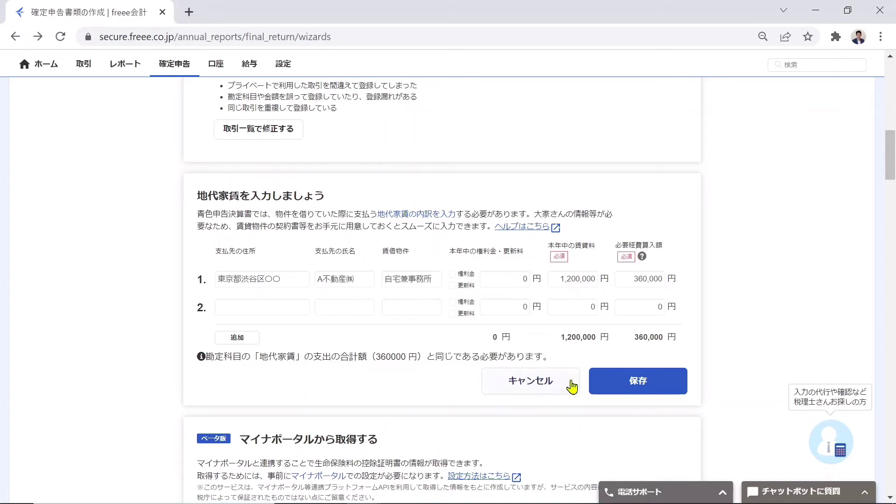
{"action": "left_click", "coordinate": [606, 385]}
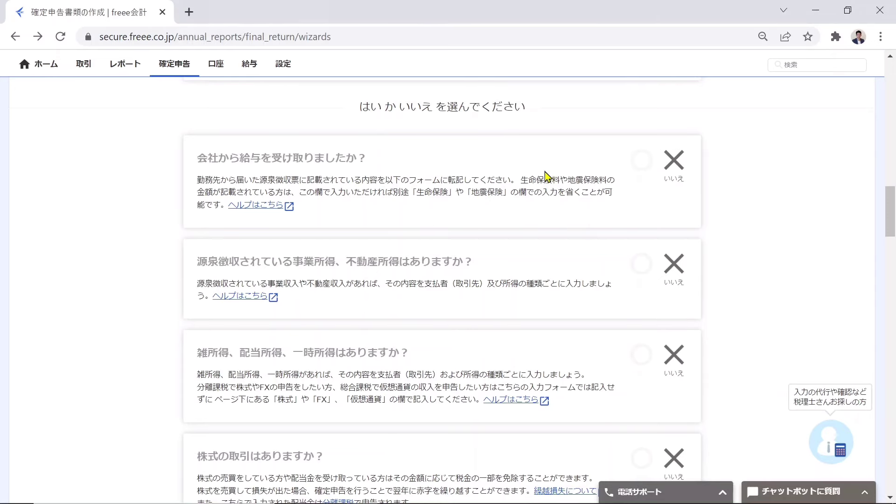
Expand the question on withheld business and real estate income to view its entry fields, and set the answer back to いいえ
{"action": "scroll", "coordinate": [440, 210], "scroll_direction": "down", "scroll_amount": 1}
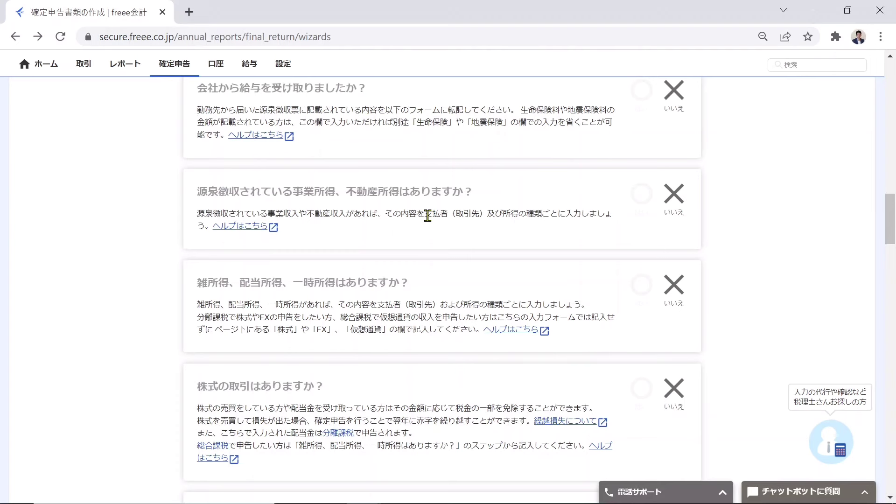
{"action": "left_click", "coordinate": [427, 215]}
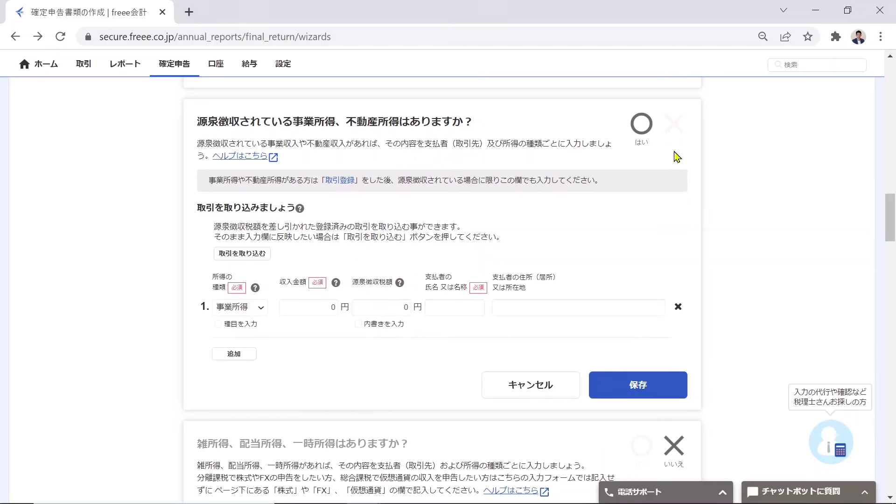
{"action": "left_click", "coordinate": [674, 131]}
{"action": "left_click", "coordinate": [416, 309]}
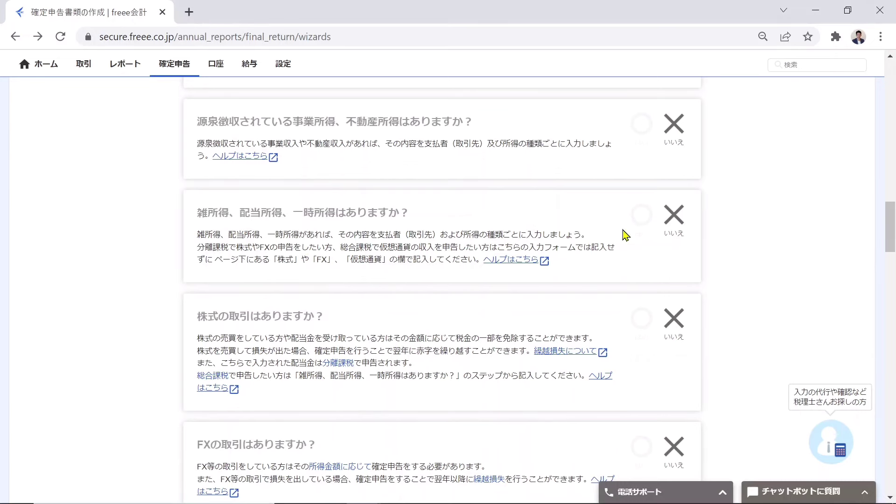
Expand the stock trading question, select 特定口座(源泉徴収あり) to view its entry fields, and set the answer back to いいえ
{"action": "scroll", "coordinate": [607, 243], "scroll_direction": "down", "scroll_amount": 1}
{"action": "scroll", "coordinate": [587, 244], "scroll_direction": "up", "scroll_amount": 1}
{"action": "scroll", "coordinate": [467, 245], "scroll_direction": "down", "scroll_amount": 2}
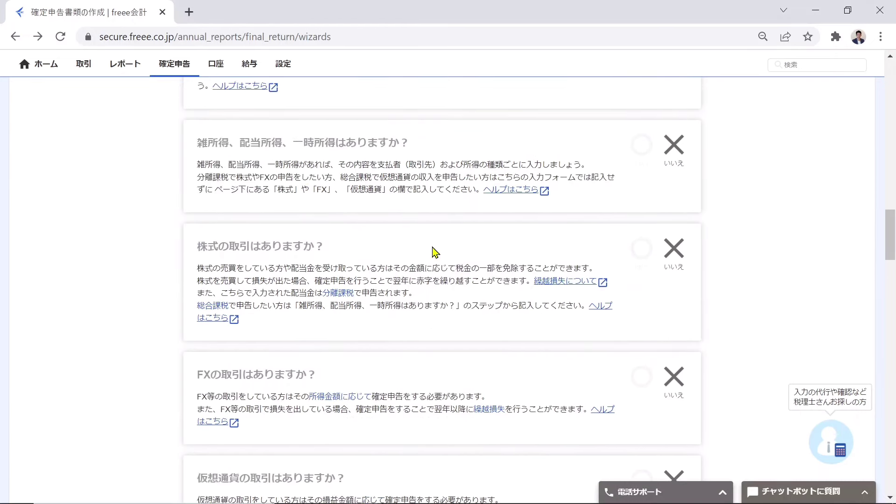
{"action": "left_click", "coordinate": [434, 252]}
{"action": "left_click", "coordinate": [260, 359]}
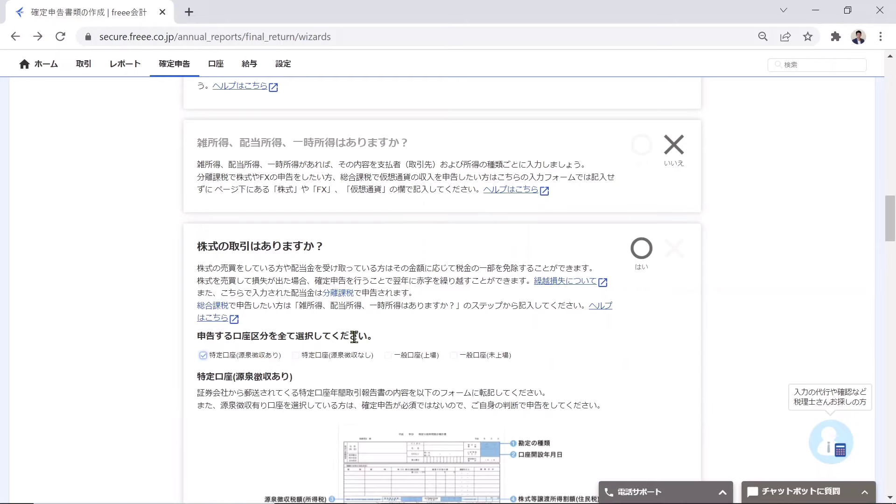
{"action": "scroll", "coordinate": [373, 335], "scroll_direction": "down", "scroll_amount": 6}
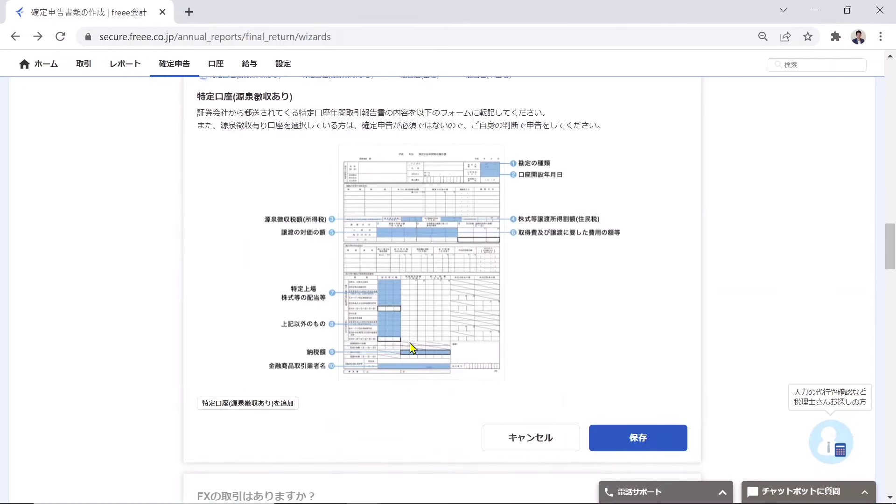
{"action": "scroll", "coordinate": [411, 348], "scroll_direction": "up", "scroll_amount": 2}
{"action": "scroll", "coordinate": [536, 302], "scroll_direction": "down", "scroll_amount": 7}
{"action": "scroll", "coordinate": [535, 302], "scroll_direction": "down", "scroll_amount": 2}
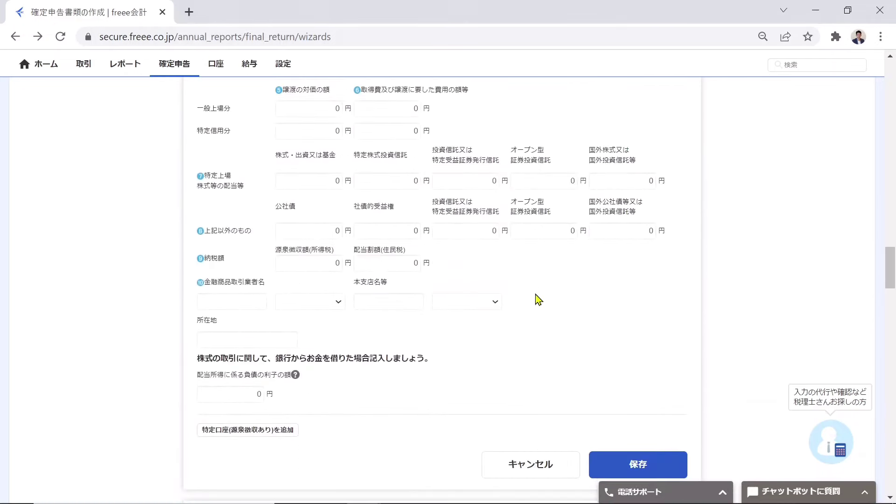
{"action": "scroll", "coordinate": [560, 294], "scroll_direction": "up", "scroll_amount": 10}
{"action": "left_click", "coordinate": [674, 319]}
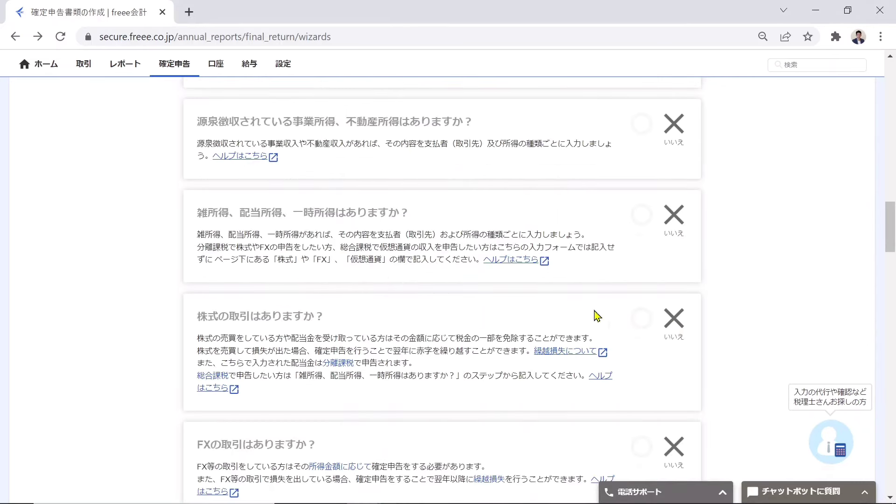
Look through the FX, cryptocurrency and inventory questions down to the private and business use split (家事按分)
{"action": "scroll", "coordinate": [578, 326], "scroll_direction": "down", "scroll_amount": 4}
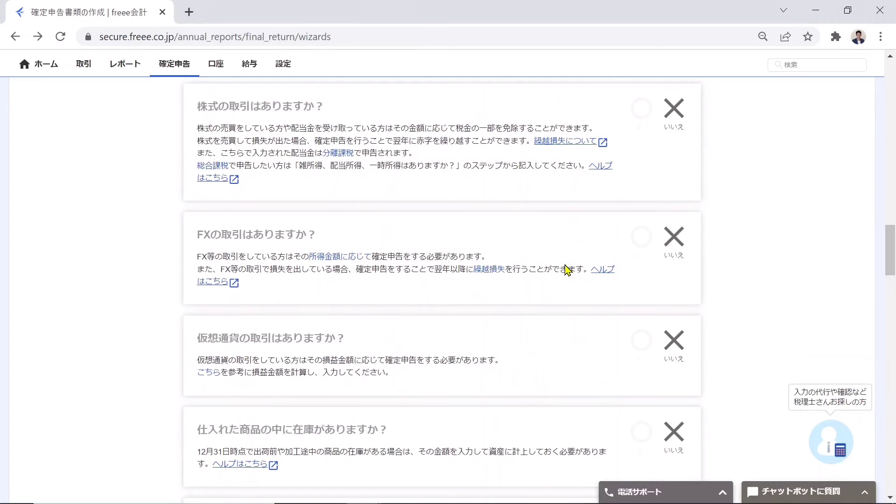
{"action": "scroll", "coordinate": [563, 254], "scroll_direction": "down", "scroll_amount": 1}
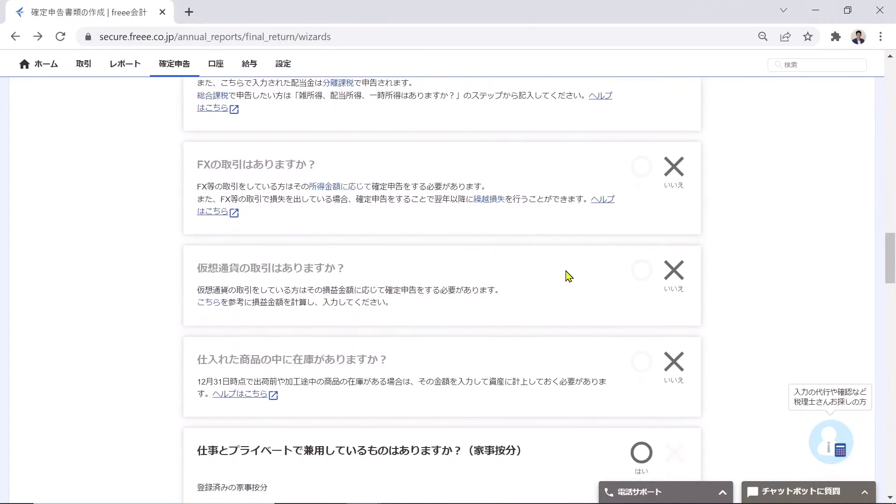
{"action": "scroll", "coordinate": [566, 276], "scroll_direction": "down", "scroll_amount": 1}
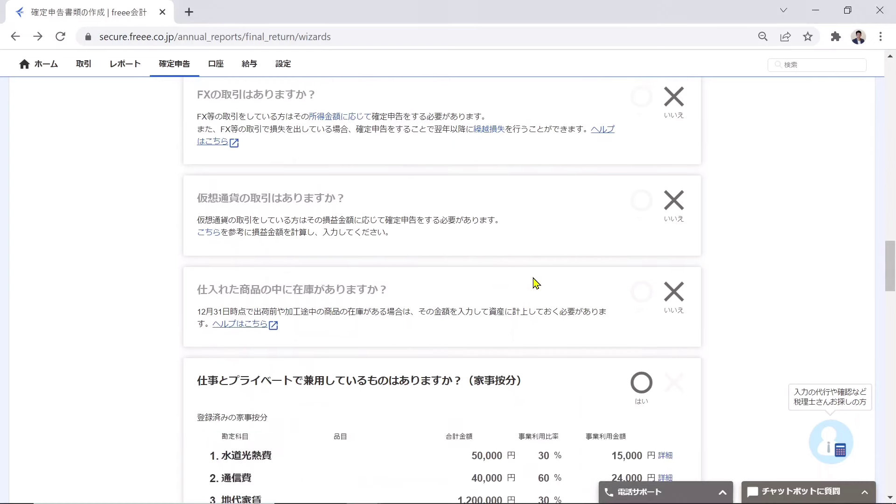
{"action": "scroll", "coordinate": [534, 282], "scroll_direction": "down", "scroll_amount": 1}
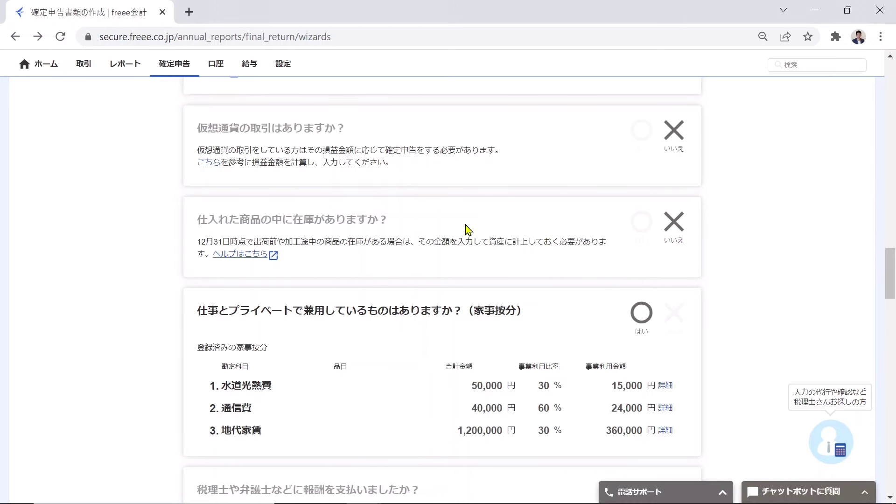
Expand the private and business use split question (家事按分) to view its business-use ratios
{"action": "scroll", "coordinate": [466, 230], "scroll_direction": "down", "scroll_amount": 1}
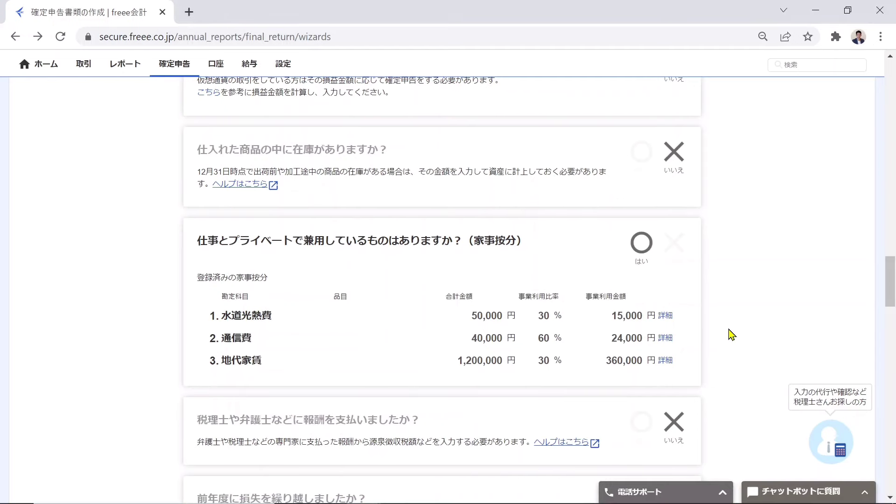
{"action": "left_click", "coordinate": [694, 303]}
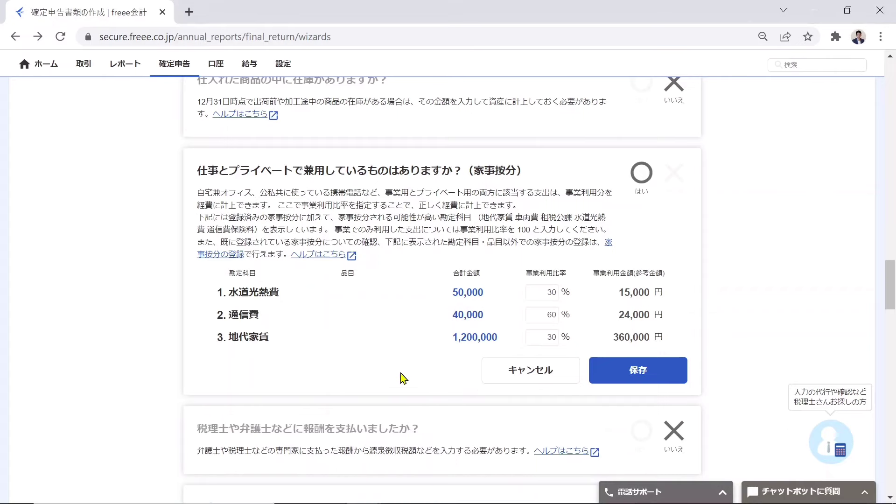
{"action": "scroll", "coordinate": [405, 353], "scroll_direction": "down", "scroll_amount": 6}
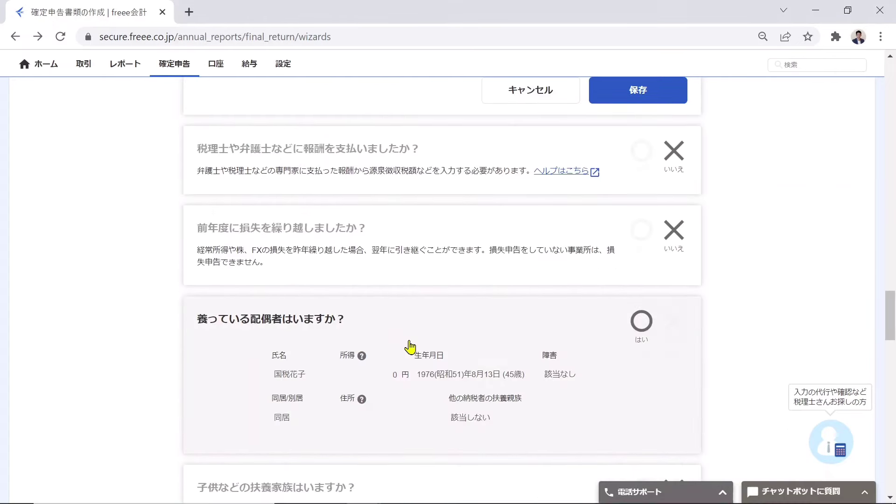
Open the dependent spouse details (養っている配偶者) for editing and save the entries
{"action": "left_click", "coordinate": [606, 394]}
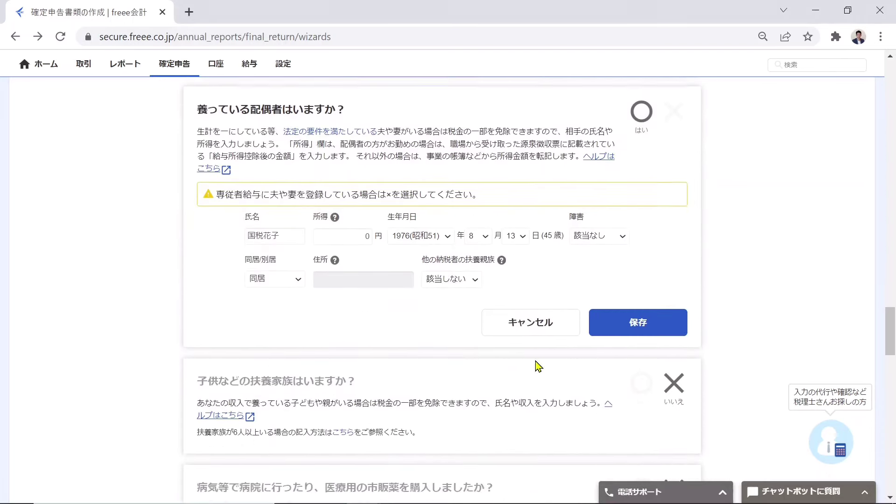
{"action": "scroll", "coordinate": [536, 361], "scroll_direction": "up", "scroll_amount": 1}
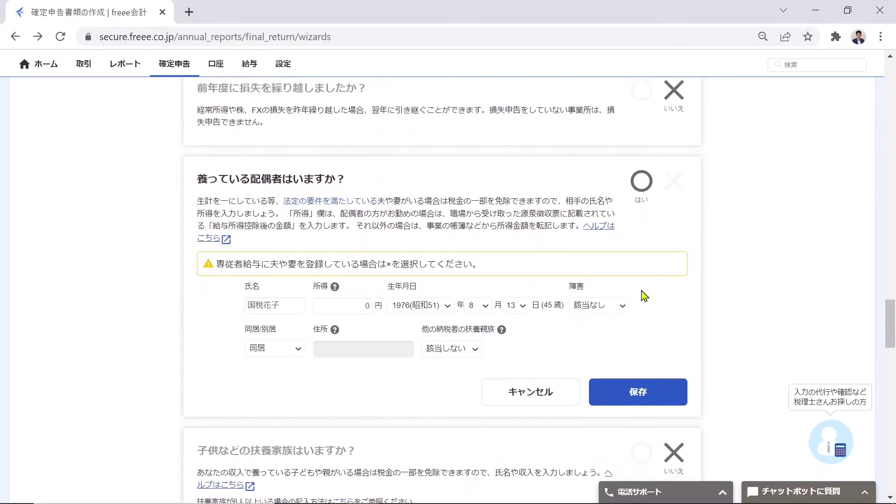
{"action": "left_click", "coordinate": [636, 391]}
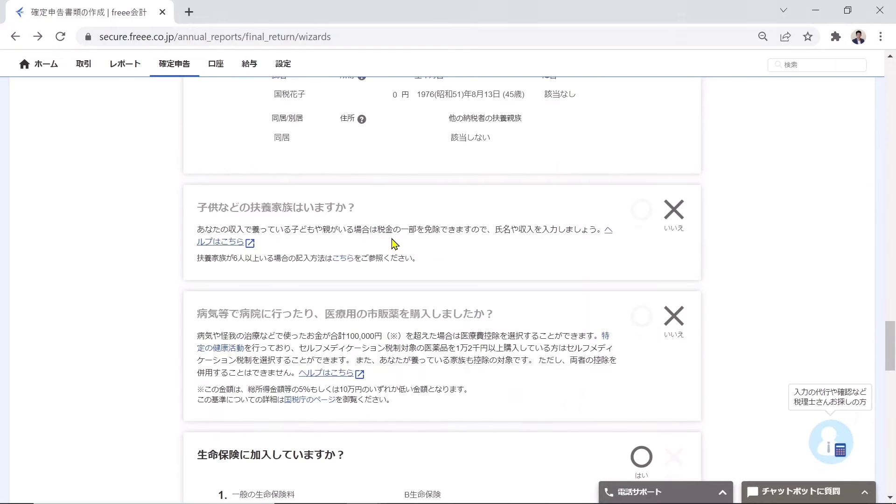
Open the life insurance details (生命保険) for editing and save the entries
{"action": "scroll", "coordinate": [357, 260], "scroll_direction": "down", "scroll_amount": 2}
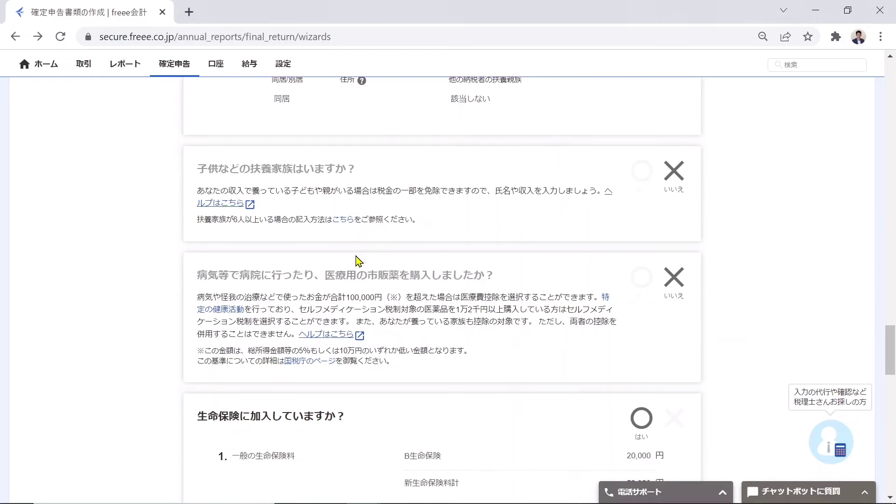
{"action": "scroll", "coordinate": [357, 260], "scroll_direction": "down", "scroll_amount": 1}
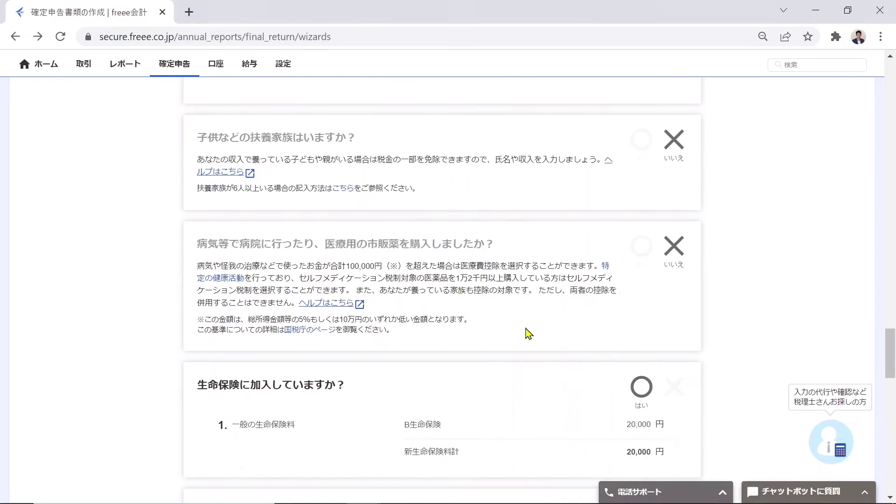
{"action": "scroll", "coordinate": [518, 330], "scroll_direction": "down", "scroll_amount": 3}
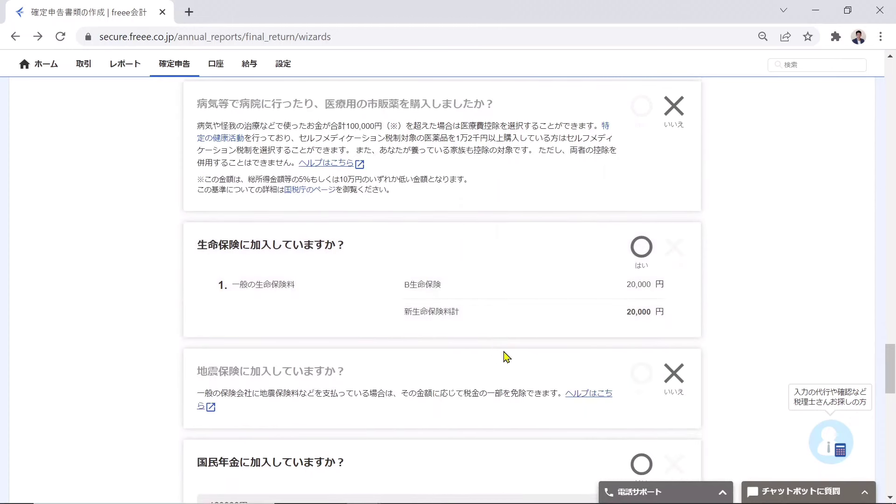
{"action": "left_click", "coordinate": [586, 334]}
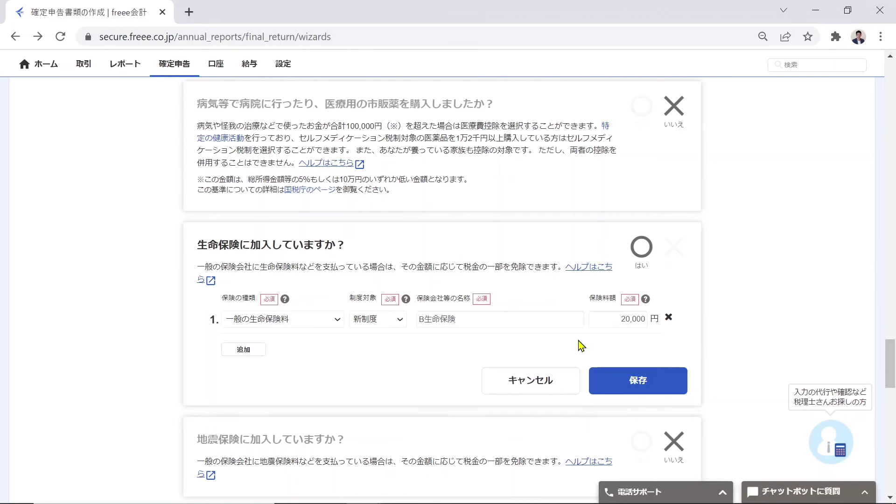
{"action": "left_click", "coordinate": [597, 390]}
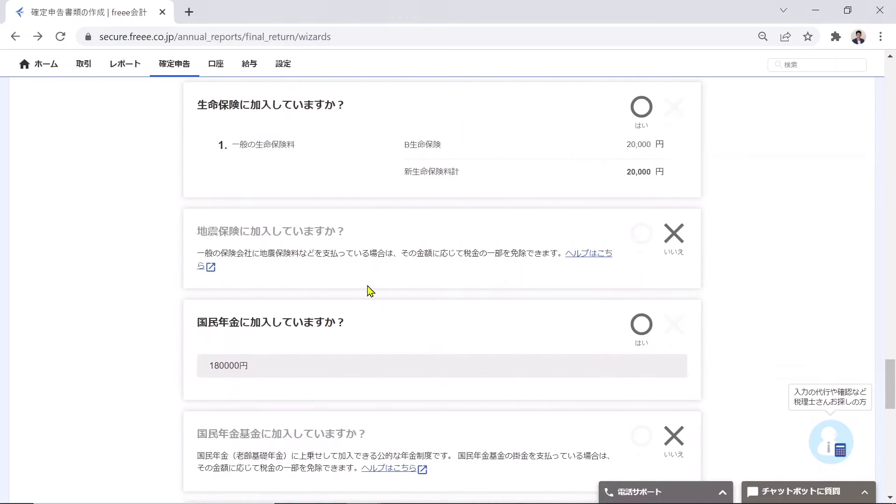
Open the national pension (国民年金) and national health insurance (国民健康保険) amounts for editing and save both
{"action": "scroll", "coordinate": [379, 274], "scroll_direction": "down", "scroll_amount": 3}
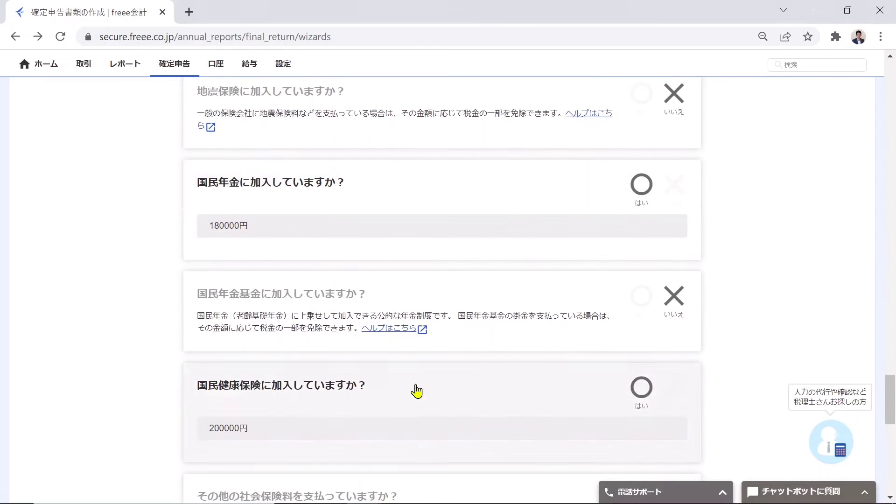
{"action": "left_click", "coordinate": [468, 206]}
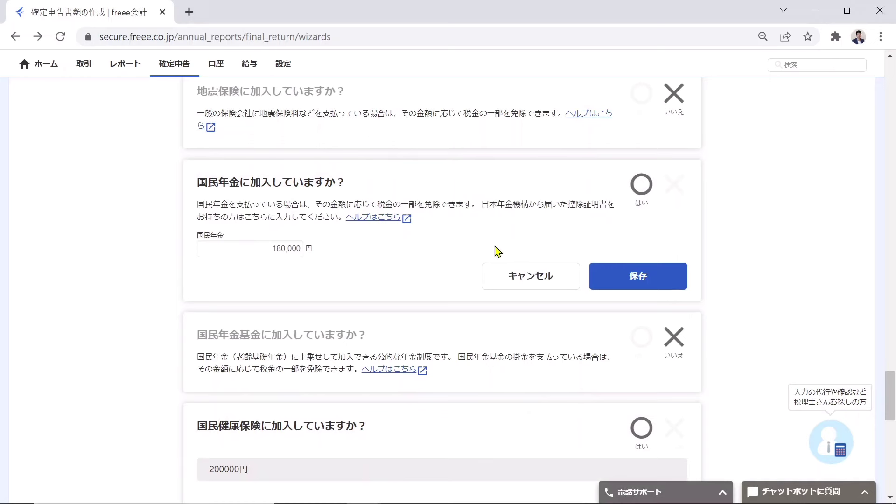
{"action": "scroll", "coordinate": [498, 254], "scroll_direction": "down", "scroll_amount": 3}
{"action": "scroll", "coordinate": [516, 214], "scroll_direction": "up", "scroll_amount": 3}
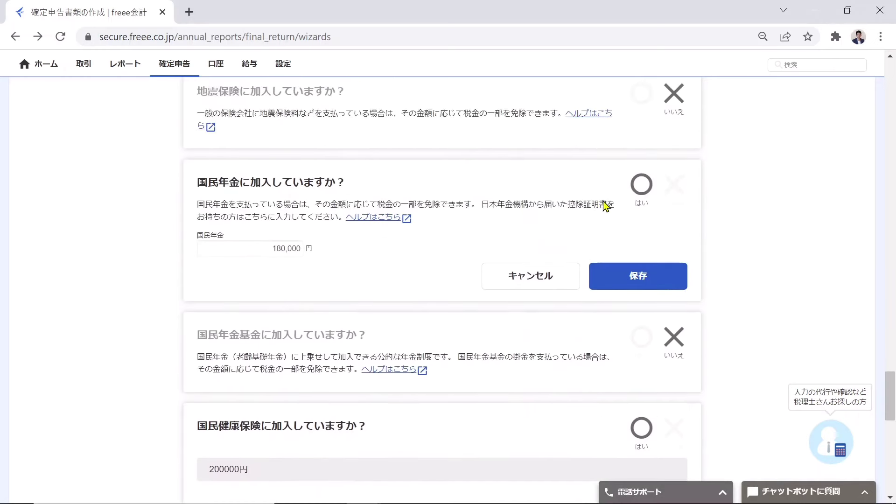
{"action": "left_click", "coordinate": [646, 276]}
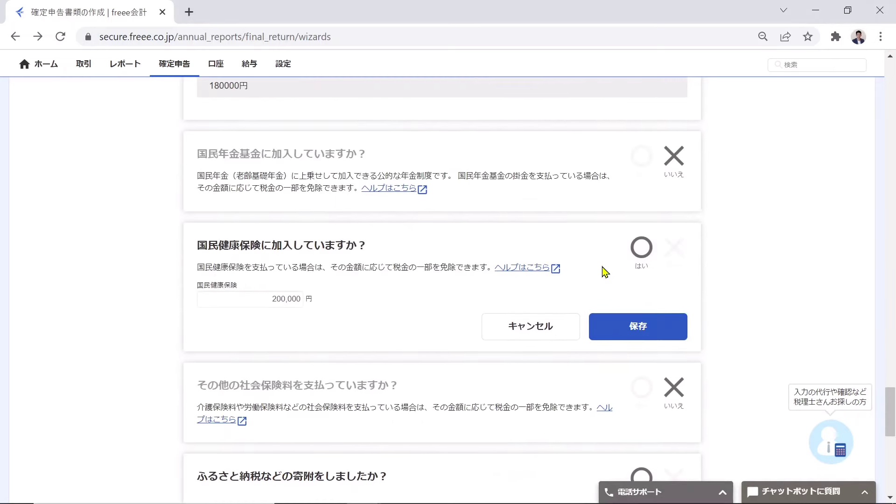
{"action": "key", "text": "Return"}
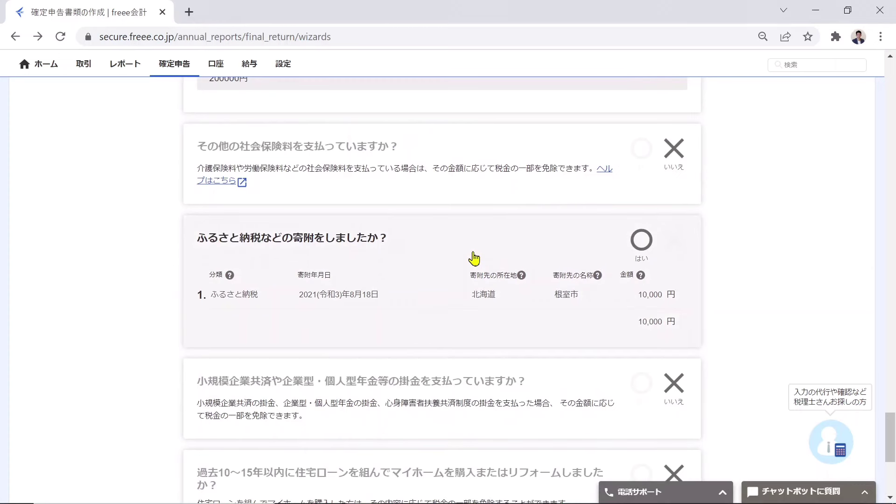
Open the donation details (ふるさと納税などの寄附) for editing and save the entries
{"action": "left_click", "coordinate": [475, 254]}
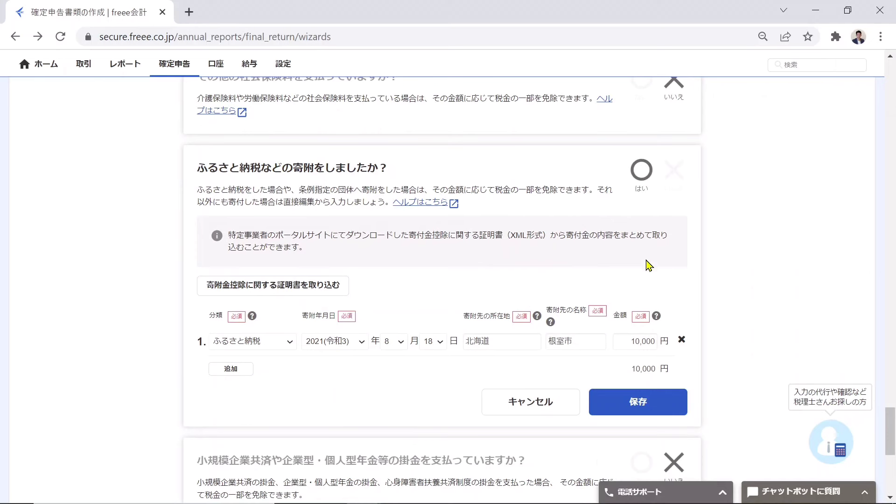
{"action": "left_click", "coordinate": [631, 409]}
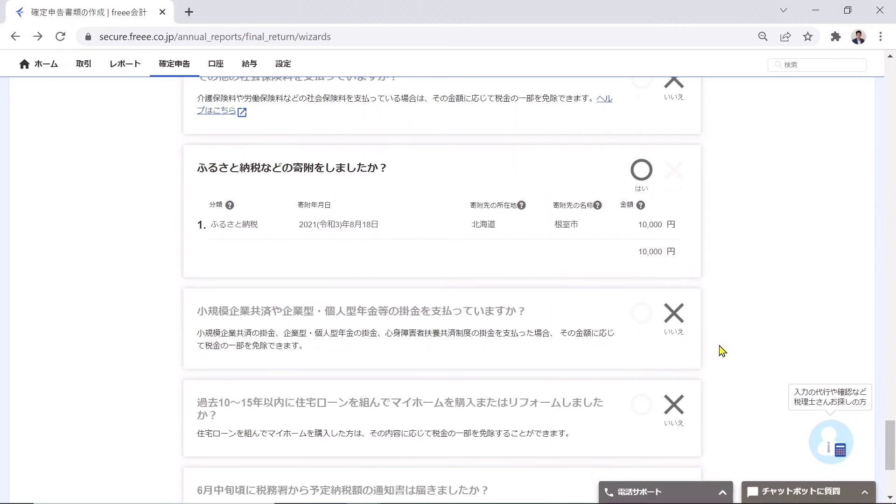
Proceed to the 確認 stage and look through the 確定申告書B 第一表 preview down to the list of return documents
{"action": "scroll", "coordinate": [726, 350], "scroll_direction": "down", "scroll_amount": 3}
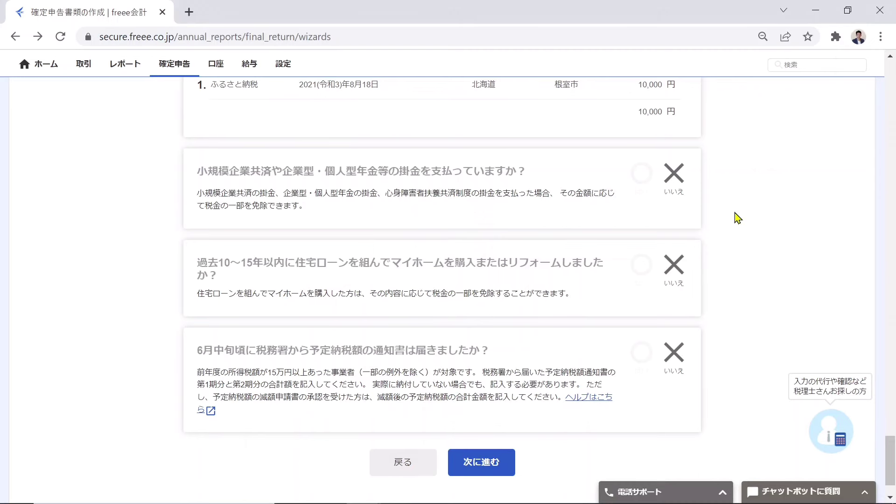
{"action": "scroll", "coordinate": [735, 219], "scroll_direction": "down", "scroll_amount": 2}
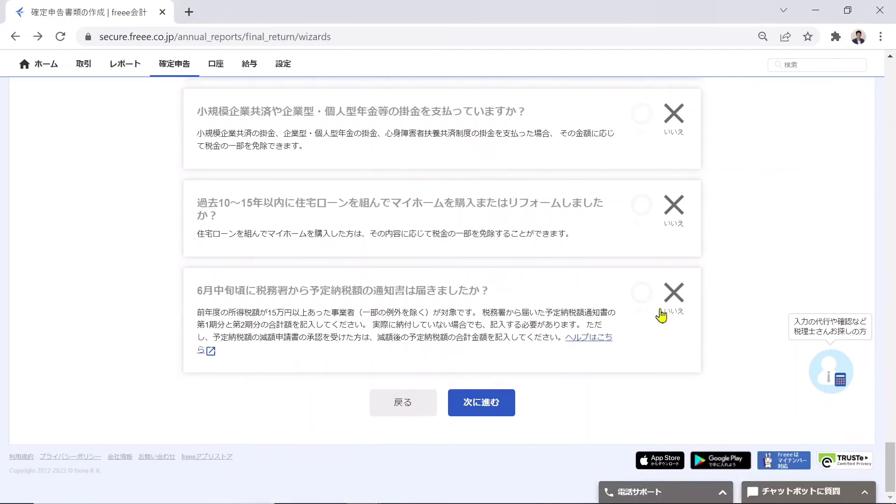
{"action": "left_click", "coordinate": [491, 417]}
{"action": "scroll", "coordinate": [670, 341], "scroll_direction": "down", "scroll_amount": 2}
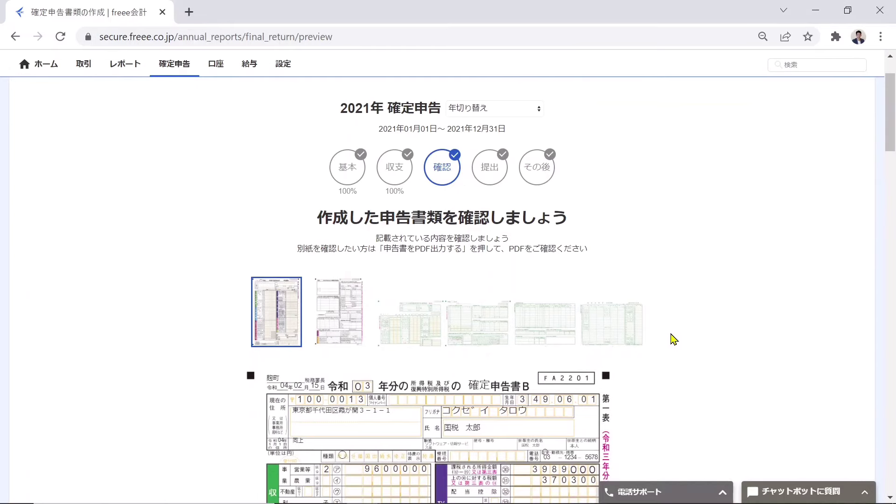
{"action": "scroll", "coordinate": [674, 339], "scroll_direction": "down", "scroll_amount": 10}
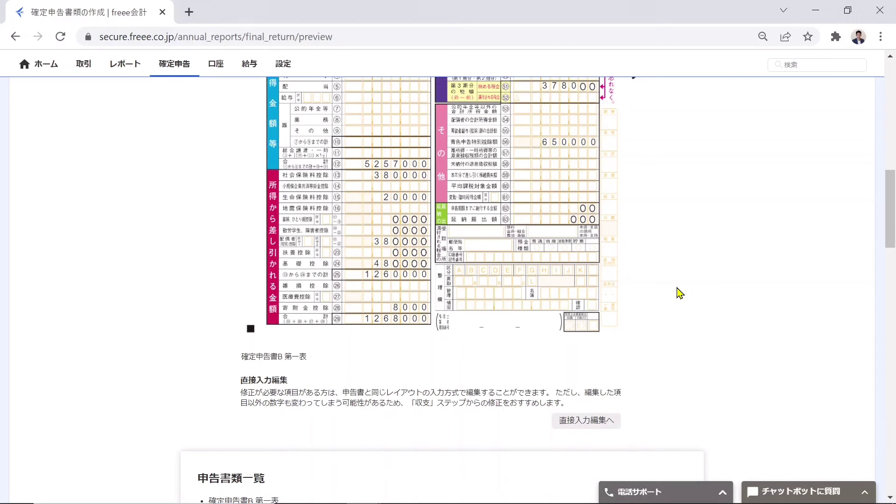
{"action": "scroll", "coordinate": [677, 289], "scroll_direction": "down", "scroll_amount": 3}
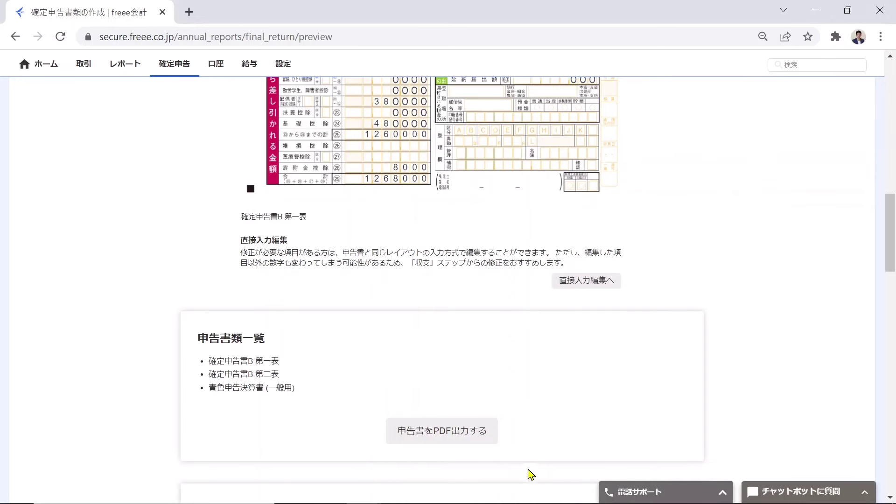
Switch to Adobe Acrobat Reader and look through all pages of the 青色申告決算書 PDF, returning to the first page
{"action": "left_click", "coordinate": [537, 494]}
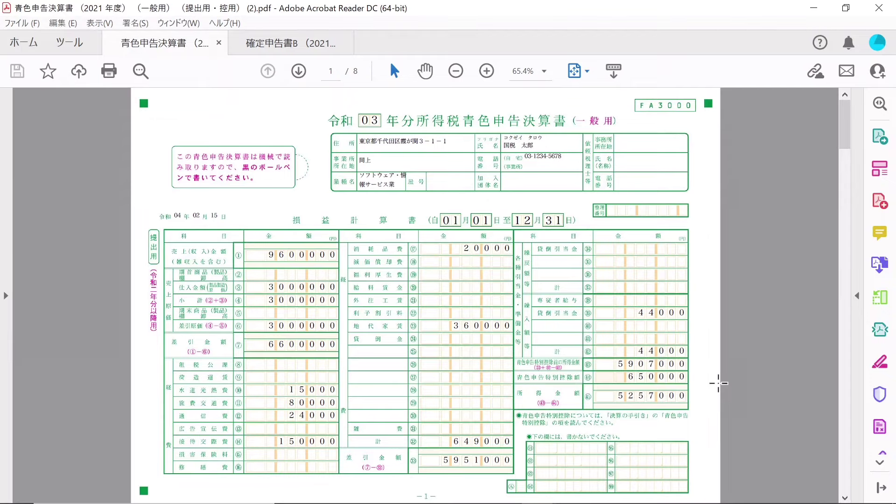
{"action": "scroll", "coordinate": [718, 382], "scroll_direction": "down", "scroll_amount": 3}
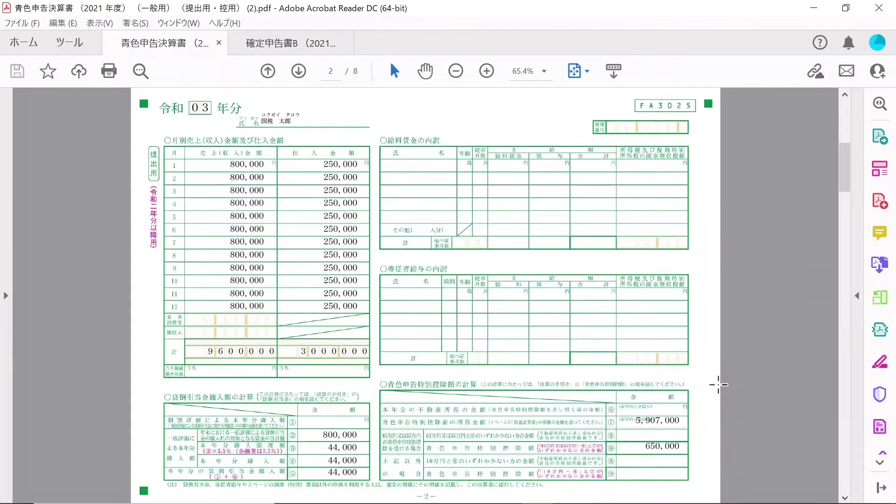
{"action": "scroll", "coordinate": [718, 383], "scroll_direction": "down", "scroll_amount": 5}
{"action": "scroll", "coordinate": [718, 385], "scroll_direction": "down", "scroll_amount": 4}
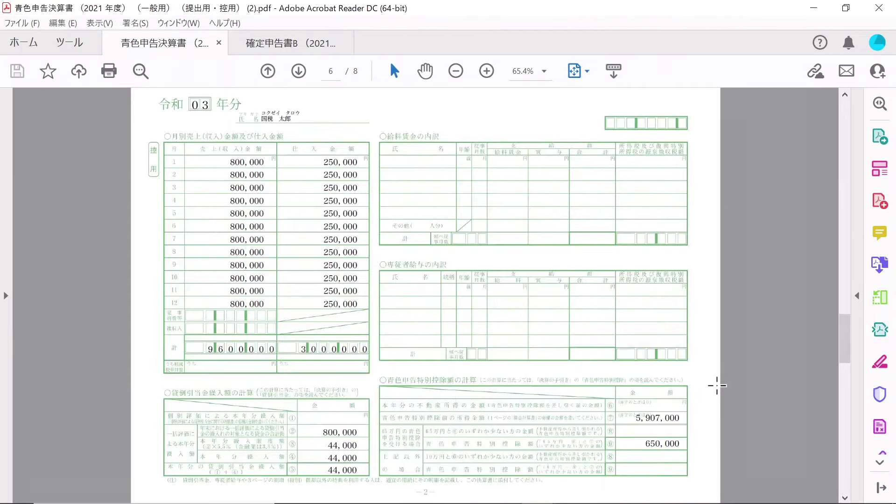
{"action": "scroll", "coordinate": [717, 385], "scroll_direction": "down", "scroll_amount": 4}
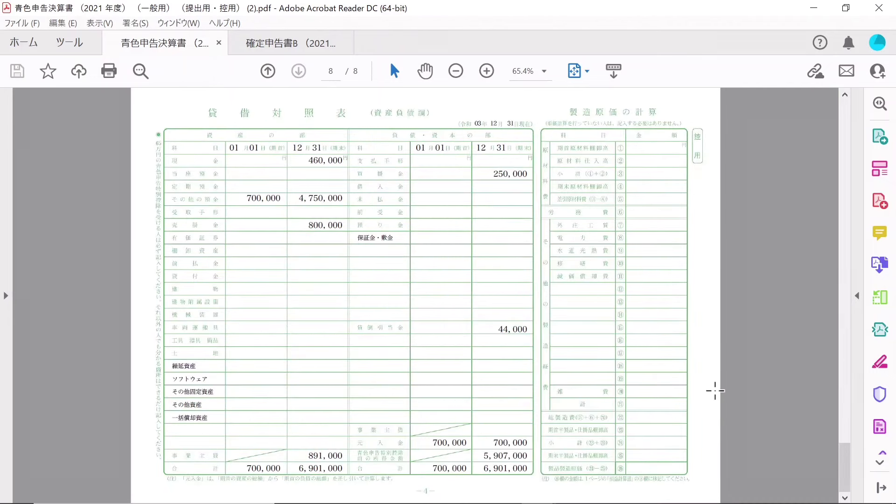
{"action": "scroll", "coordinate": [715, 390], "scroll_direction": "up", "scroll_amount": 10}
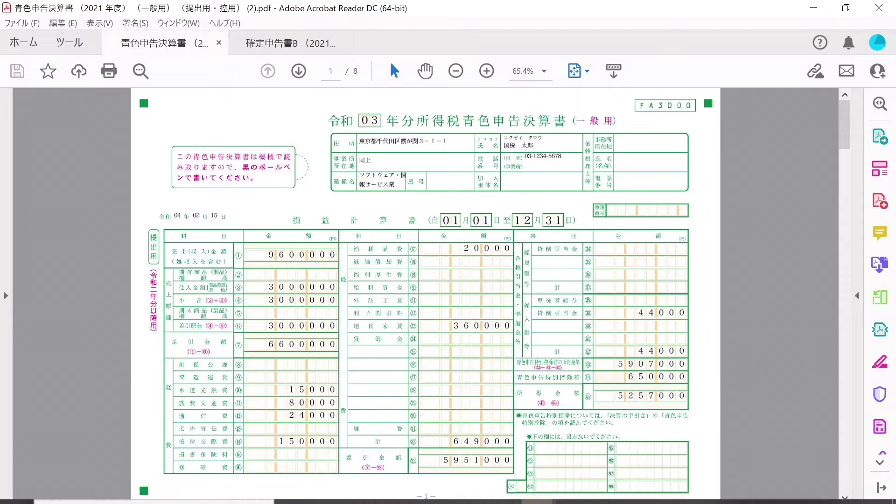
Switch back to freee in the browser and review the 確定申告書B 第一表 preview down to the 直接入力編集 section
{"action": "left_click", "coordinate": [438, 490]}
{"action": "scroll", "coordinate": [717, 368], "scroll_direction": "up", "scroll_amount": 6}
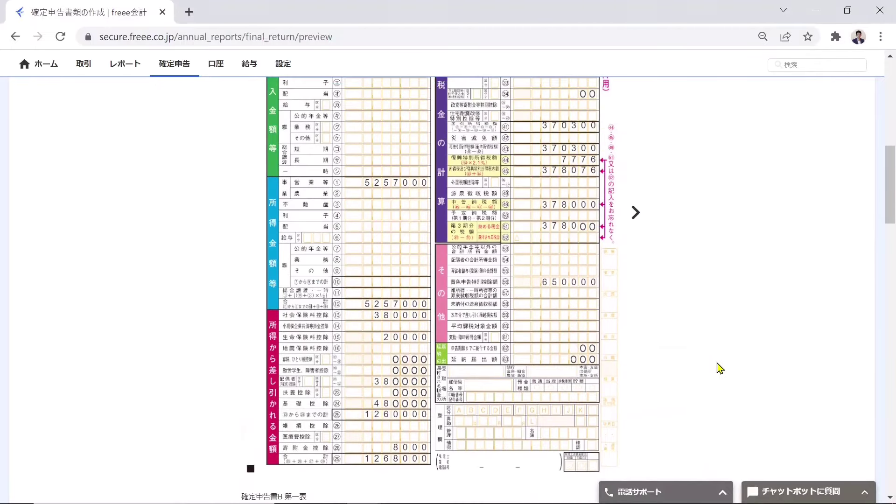
{"action": "scroll", "coordinate": [717, 368], "scroll_direction": "down", "scroll_amount": 1}
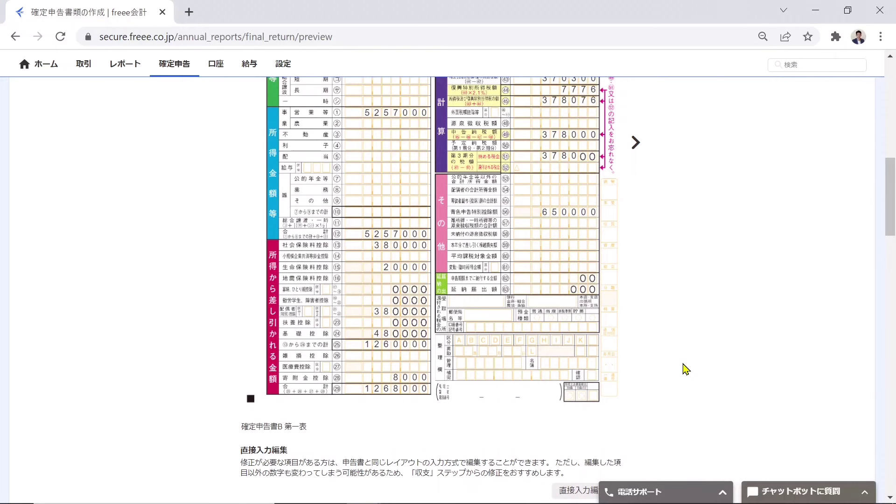
{"action": "scroll", "coordinate": [685, 362], "scroll_direction": "down", "scroll_amount": 1}
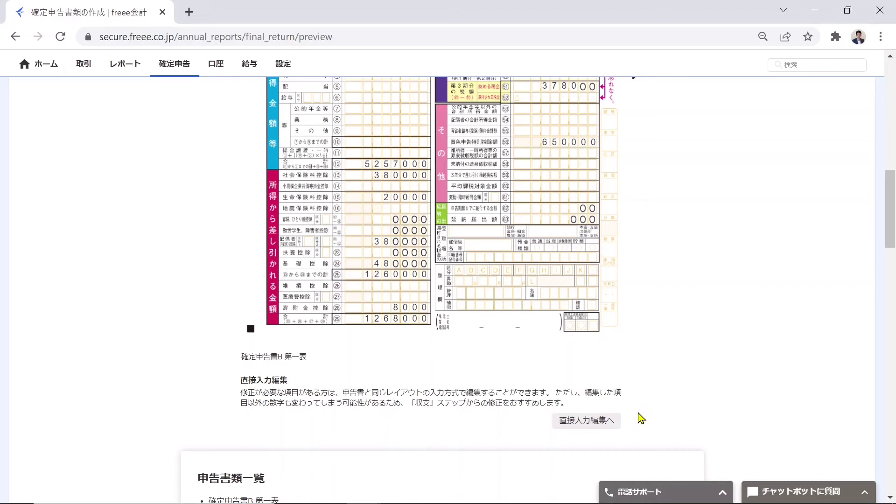
Go to direct input editing (直接入力編集) and open the bad debt allowance entry (貸倒引当金確認) for editing
{"action": "left_click", "coordinate": [597, 426]}
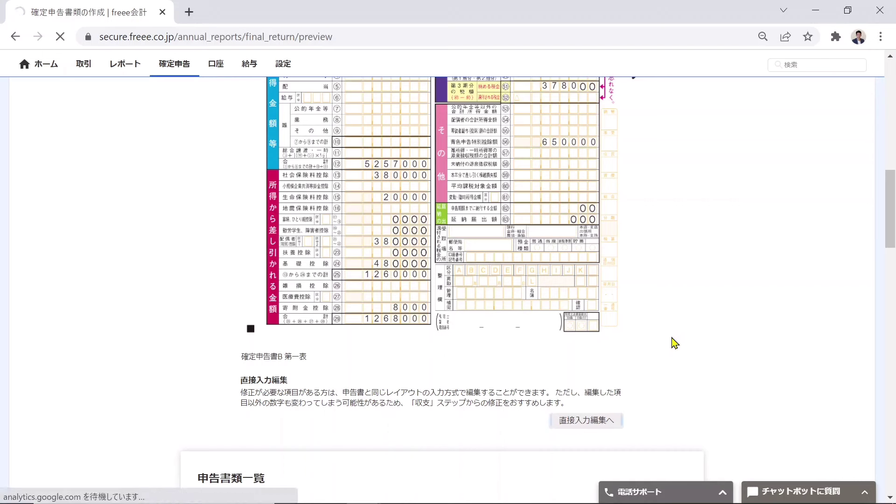
{"action": "scroll", "coordinate": [580, 224], "scroll_direction": "down", "scroll_amount": 1}
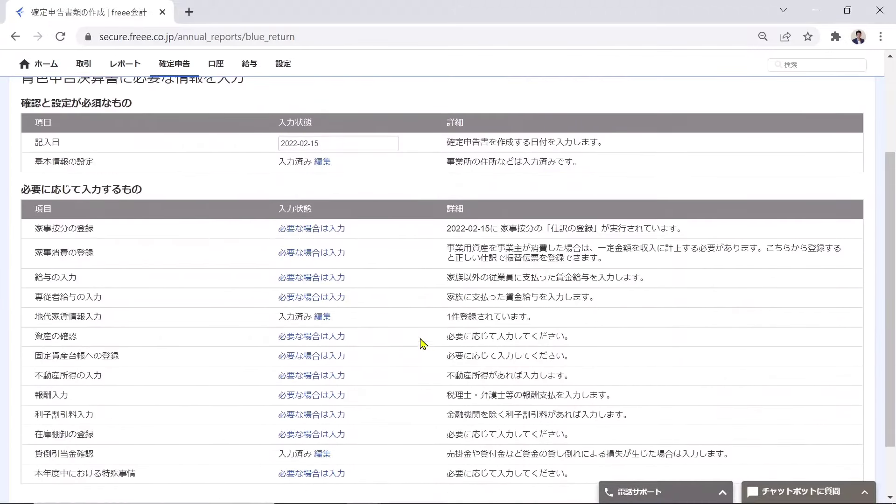
{"action": "scroll", "coordinate": [467, 314], "scroll_direction": "down", "scroll_amount": 2}
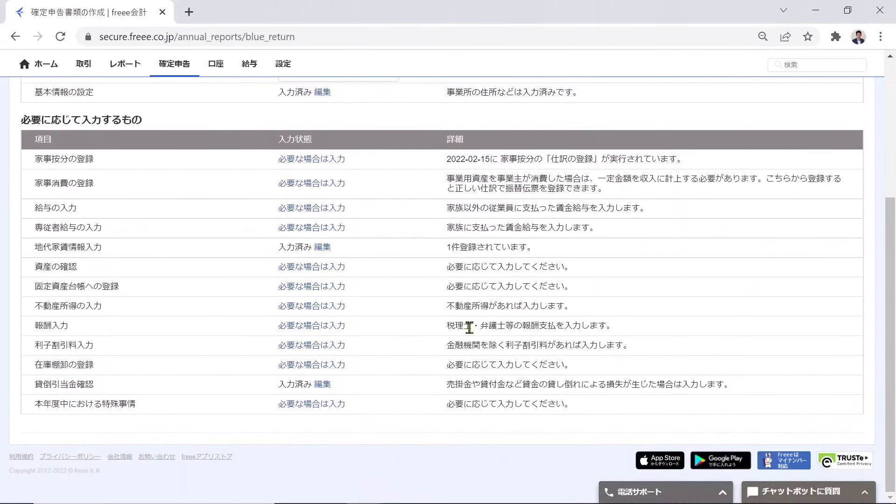
{"action": "left_click", "coordinate": [323, 385]}
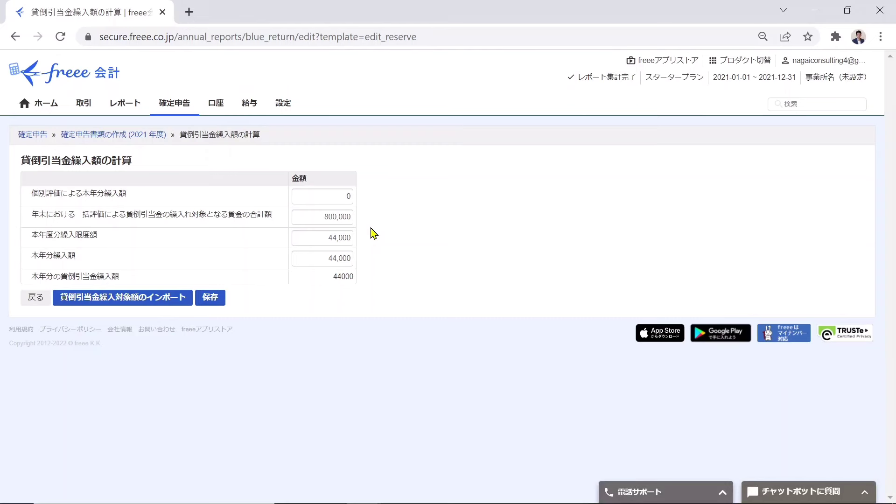
Save the bad debt allowance calculation (貸倒引当金繰入額の計算) and return to 確定申告書類の作成 (2021年度)
{"action": "left_click", "coordinate": [212, 301]}
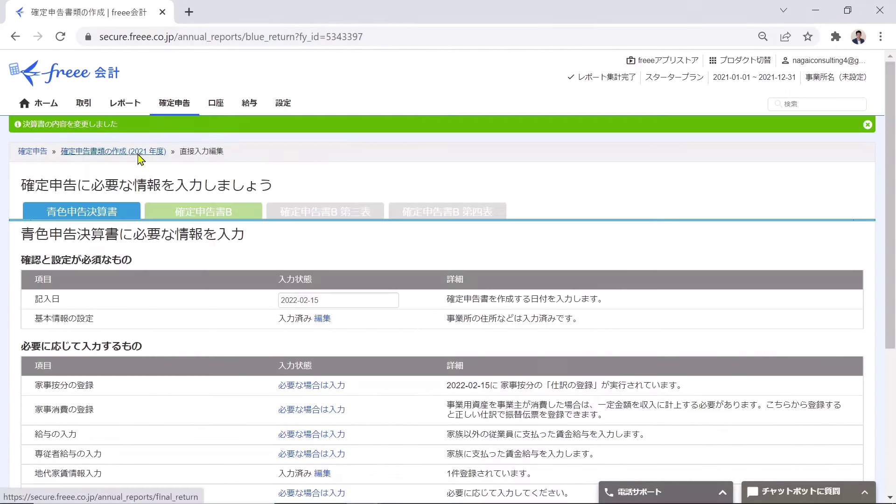
{"action": "left_click", "coordinate": [140, 159]}
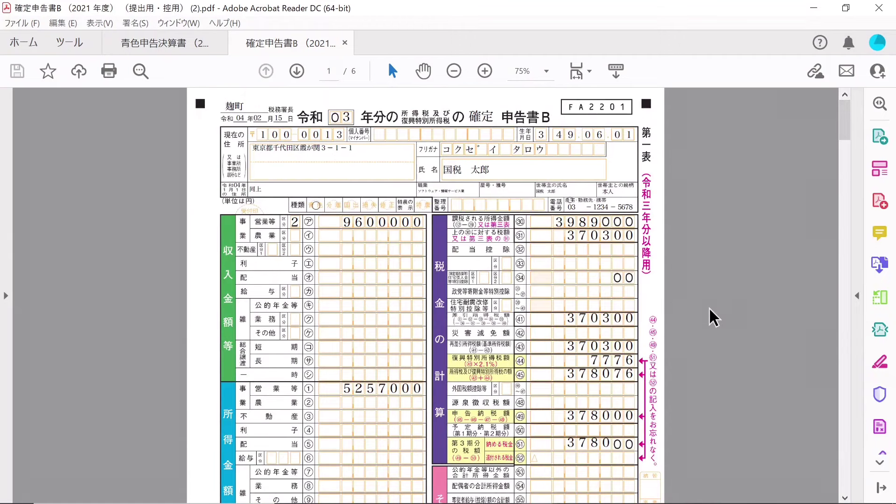
Switch to Adobe Acrobat Reader and look through all pages of the 確定申告書B PDF, including 第一表, 第二表 and the taxpayer copies
{"action": "scroll", "coordinate": [713, 319], "scroll_direction": "down", "scroll_amount": 3}
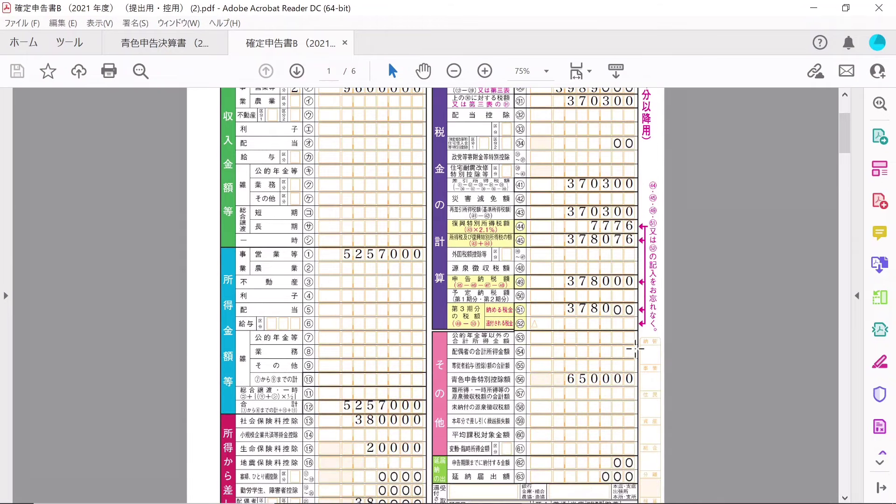
{"action": "scroll", "coordinate": [631, 259], "scroll_direction": "down", "scroll_amount": 5}
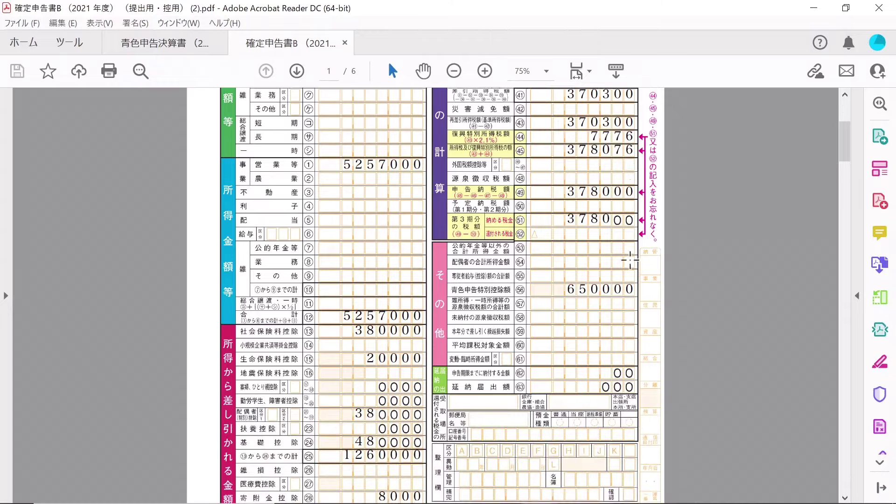
{"action": "scroll", "coordinate": [631, 256], "scroll_direction": "down", "scroll_amount": 20}
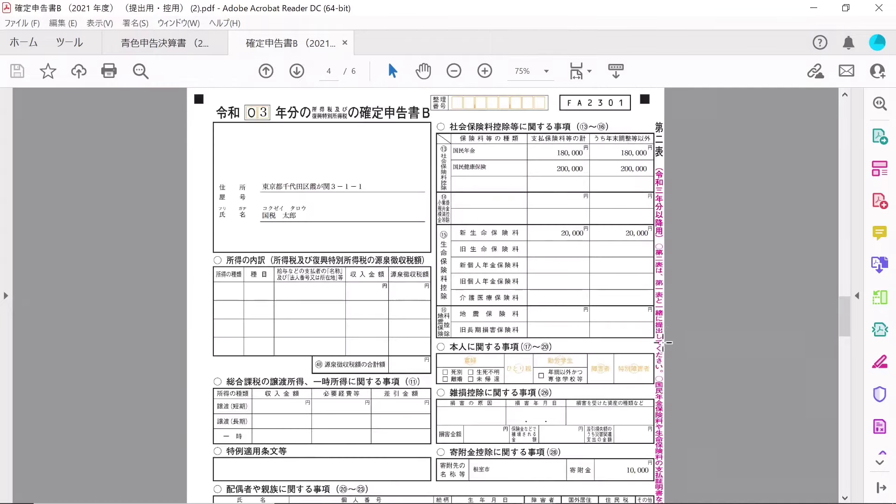
{"action": "scroll", "coordinate": [529, 346], "scroll_direction": "down", "scroll_amount": 3}
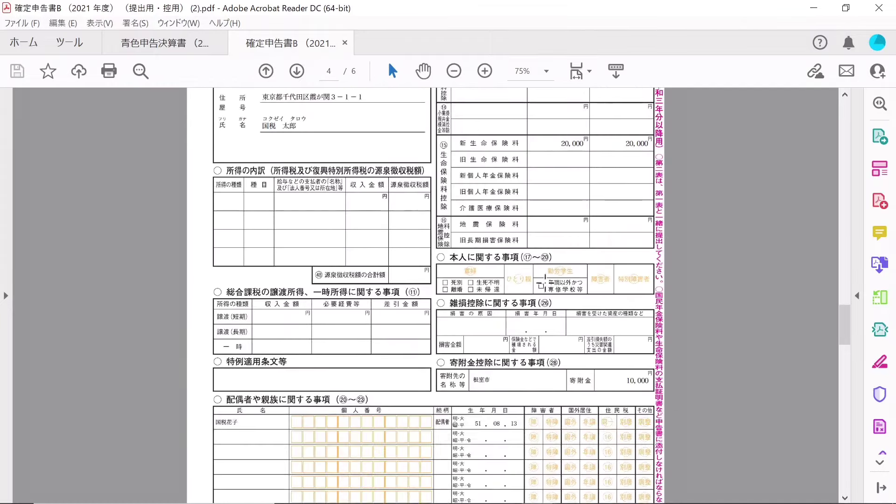
{"action": "scroll", "coordinate": [545, 276], "scroll_direction": "down", "scroll_amount": 1}
{"action": "scroll", "coordinate": [504, 350], "scroll_direction": "down", "scroll_amount": 8}
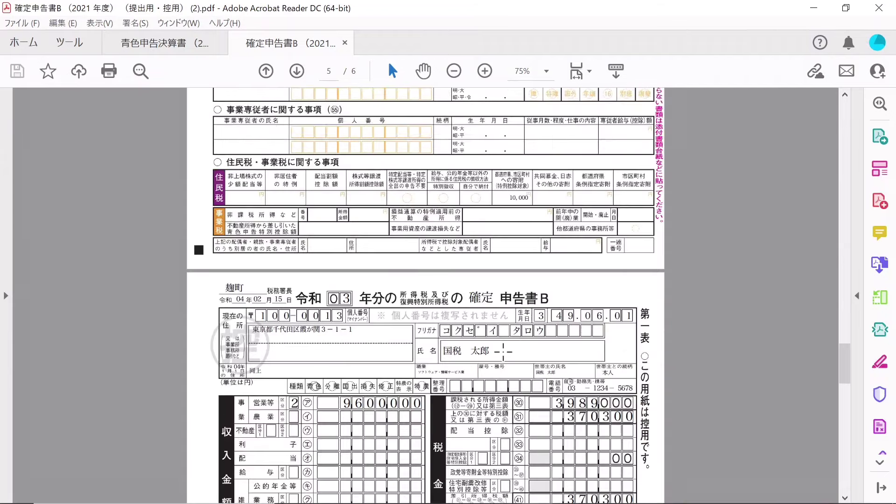
{"action": "scroll", "coordinate": [505, 350], "scroll_direction": "down", "scroll_amount": 2}
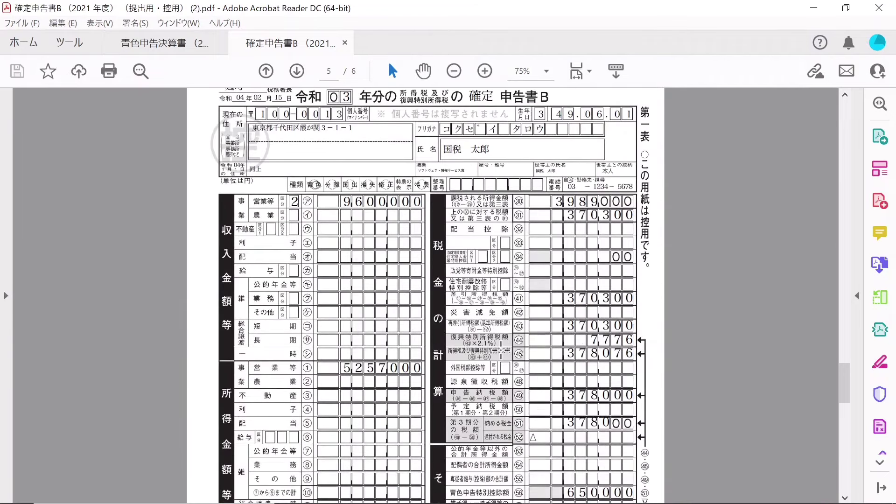
{"action": "scroll", "coordinate": [441, 322], "scroll_direction": "down", "scroll_amount": 12}
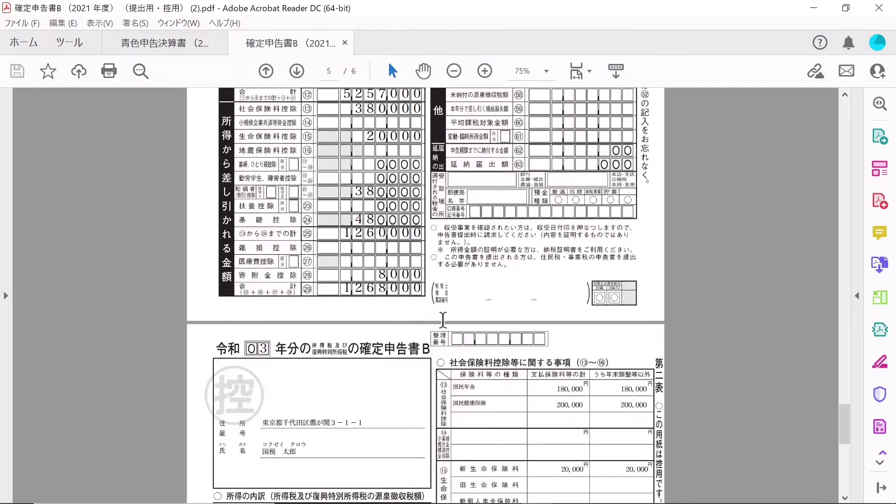
{"action": "scroll", "coordinate": [452, 344], "scroll_direction": "down", "scroll_amount": 8}
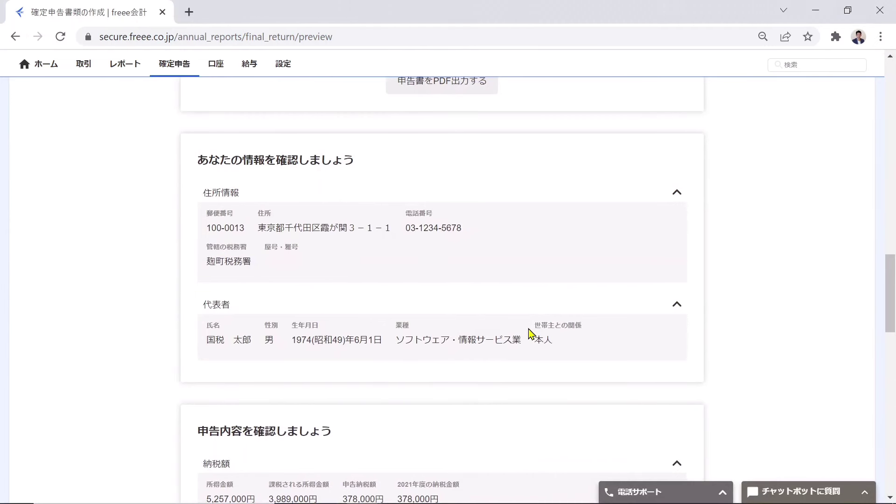
Switch back to freee in the browser, review the personal information, tax amount and deductions, and proceed to the 提出 stage
{"action": "scroll", "coordinate": [503, 325], "scroll_direction": "down", "scroll_amount": 7}
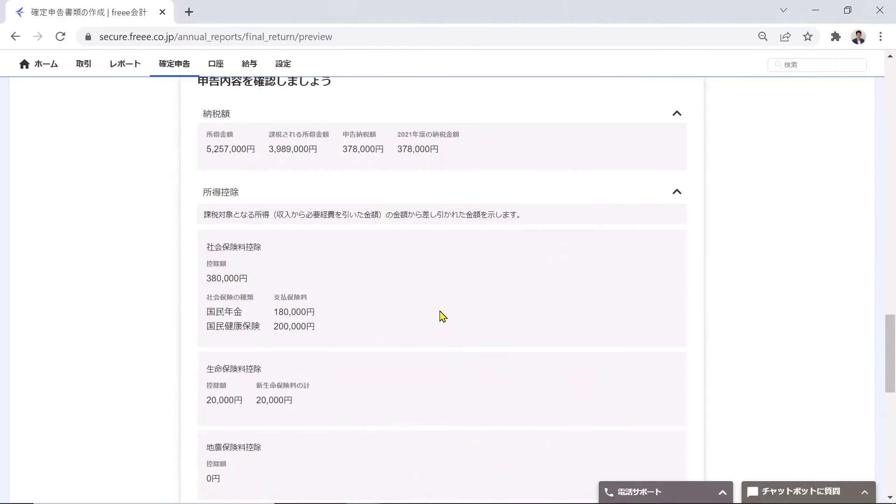
{"action": "scroll", "coordinate": [442, 318], "scroll_direction": "down", "scroll_amount": 1}
{"action": "scroll", "coordinate": [441, 316], "scroll_direction": "down", "scroll_amount": 3}
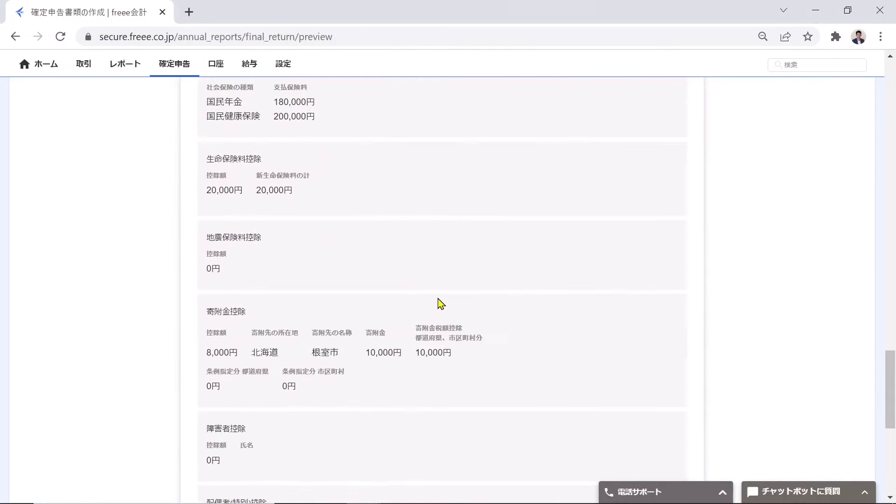
{"action": "scroll", "coordinate": [441, 304], "scroll_direction": "down", "scroll_amount": 8}
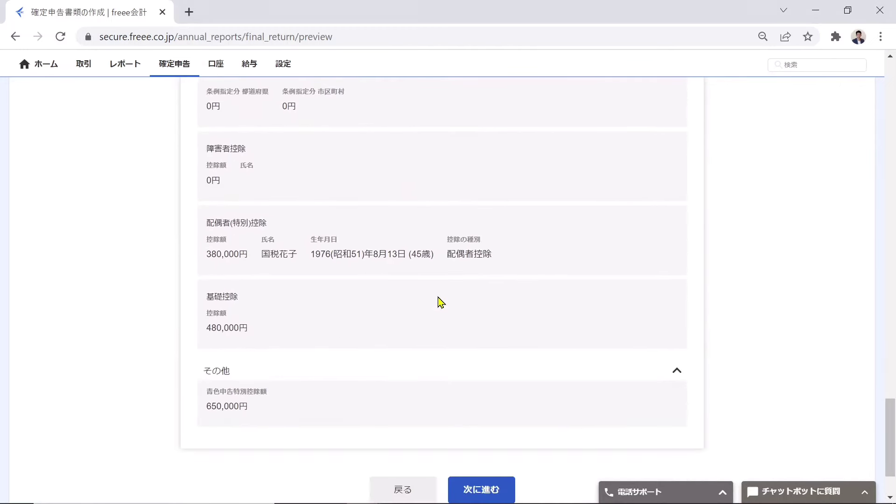
{"action": "left_click", "coordinate": [462, 413]}
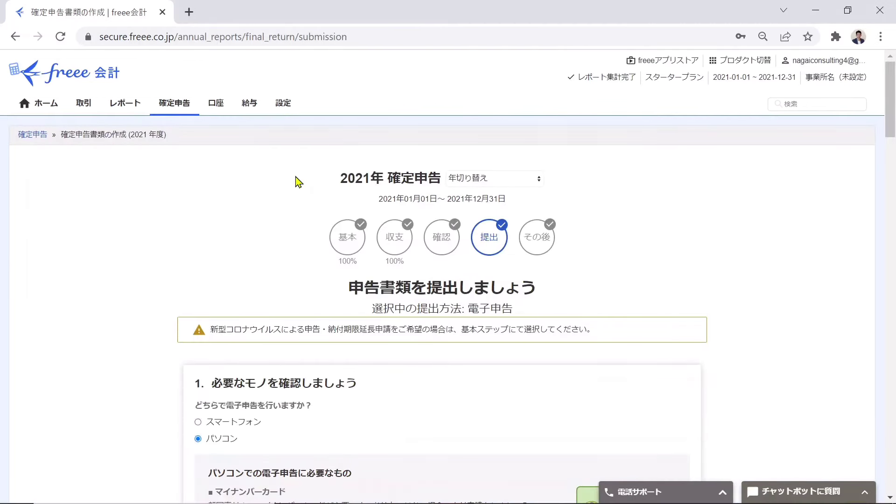
Review the requirements and software installs for e-filing by パソコン, and open freee電子申告開始ナビ from the preparation section
{"action": "scroll", "coordinate": [290, 176], "scroll_direction": "down", "scroll_amount": 3}
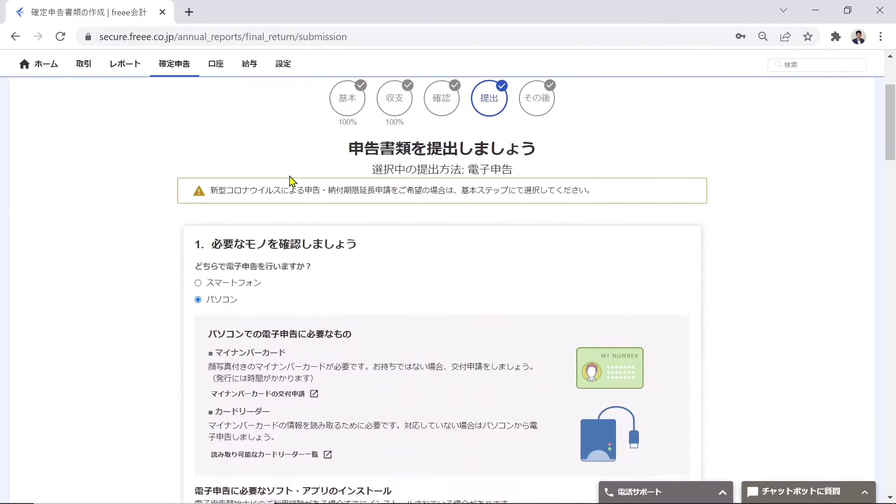
{"action": "scroll", "coordinate": [142, 165], "scroll_direction": "down", "scroll_amount": 2}
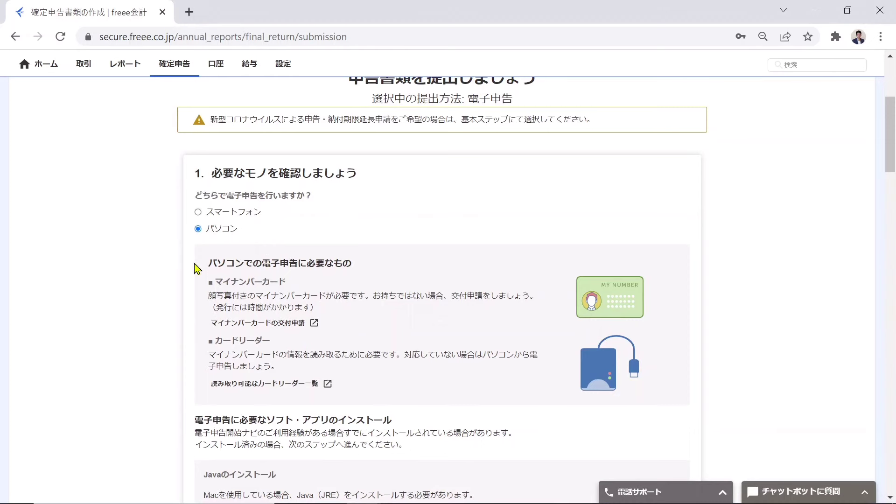
{"action": "scroll", "coordinate": [229, 239], "scroll_direction": "down", "scroll_amount": 5}
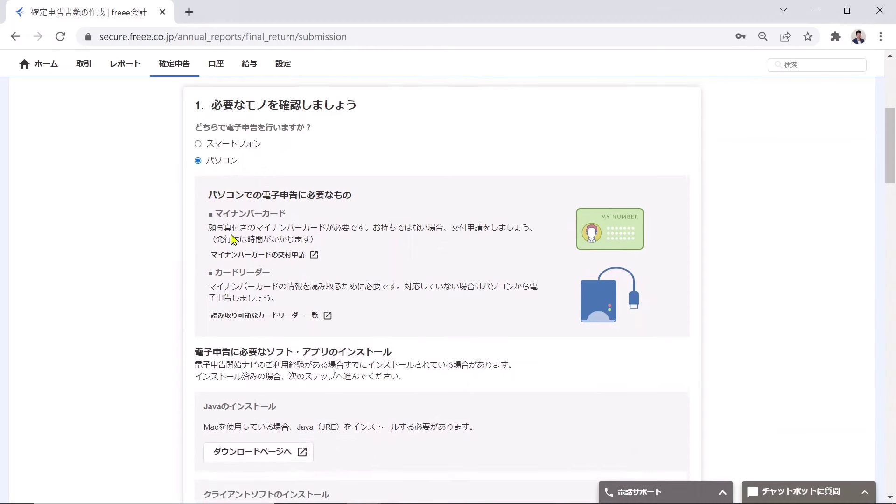
{"action": "scroll", "coordinate": [262, 248], "scroll_direction": "down", "scroll_amount": 1}
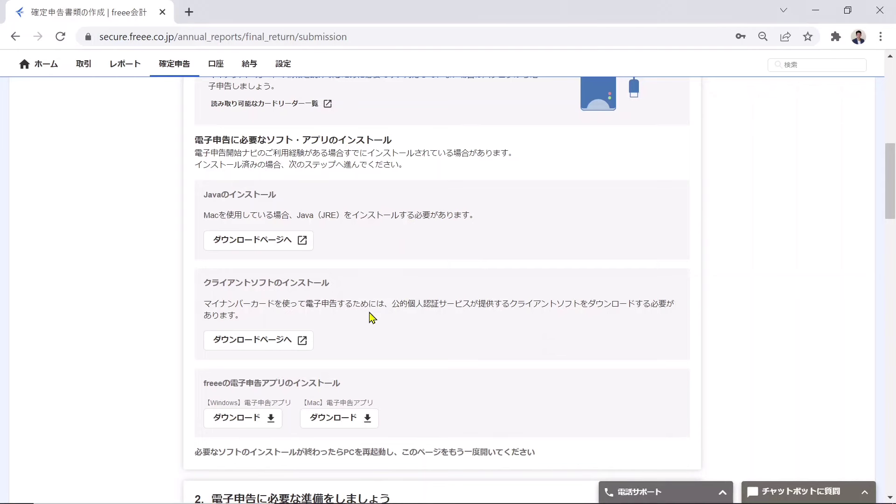
{"action": "scroll", "coordinate": [372, 317], "scroll_direction": "down", "scroll_amount": 8}
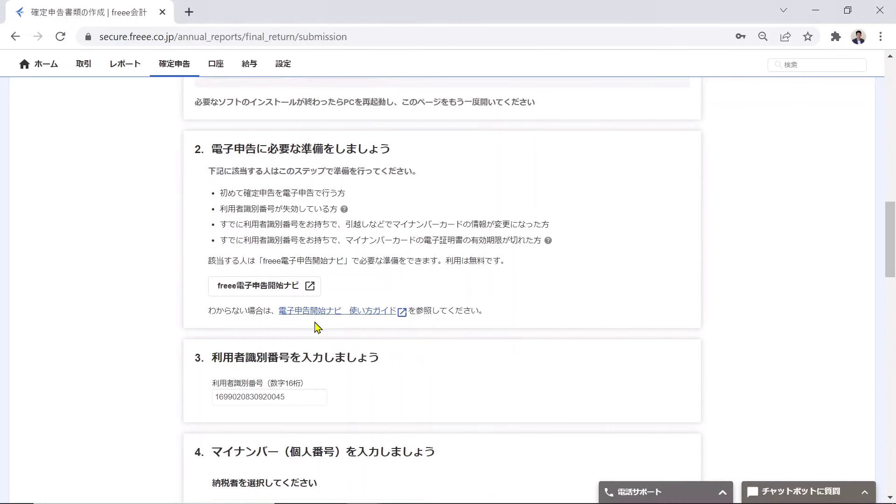
{"action": "left_click", "coordinate": [291, 291]}
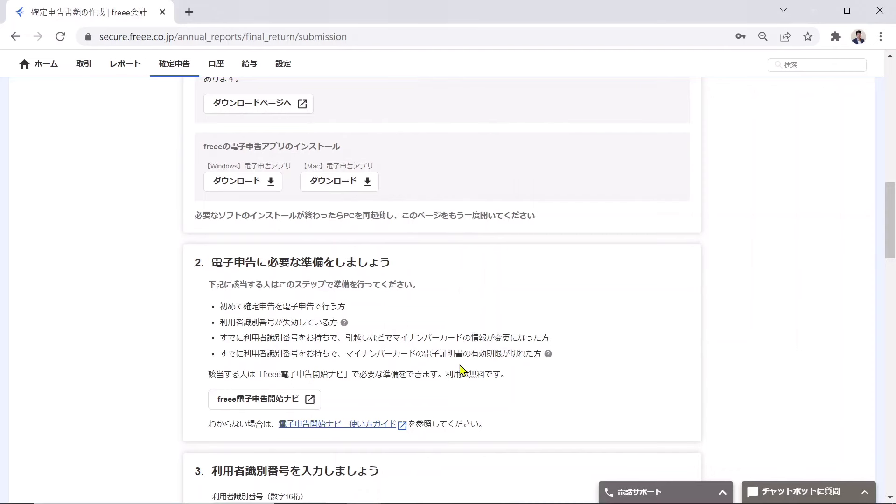
Look through the 利用者識別番号 and マイナンバー entry sections and the list of documents to submit in section 5
{"action": "scroll", "coordinate": [459, 371], "scroll_direction": "down", "scroll_amount": 7}
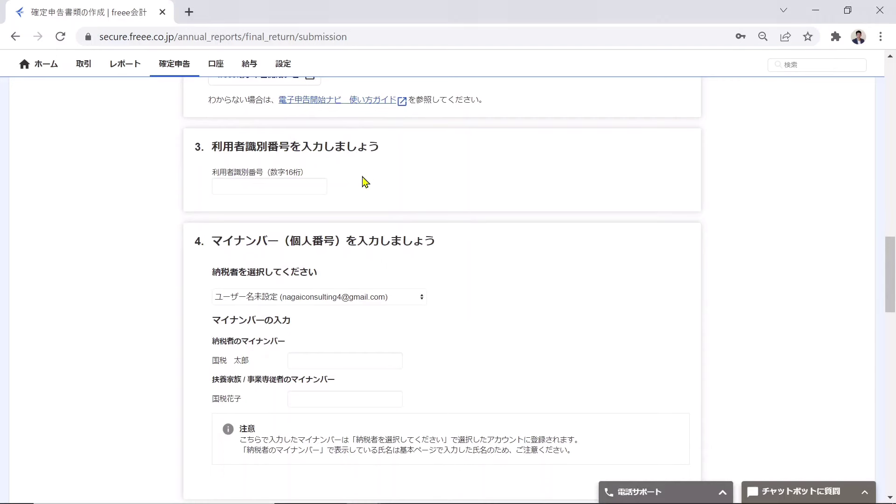
{"action": "scroll", "coordinate": [365, 182], "scroll_direction": "down", "scroll_amount": 2}
{"action": "key", "text": "Tab"}
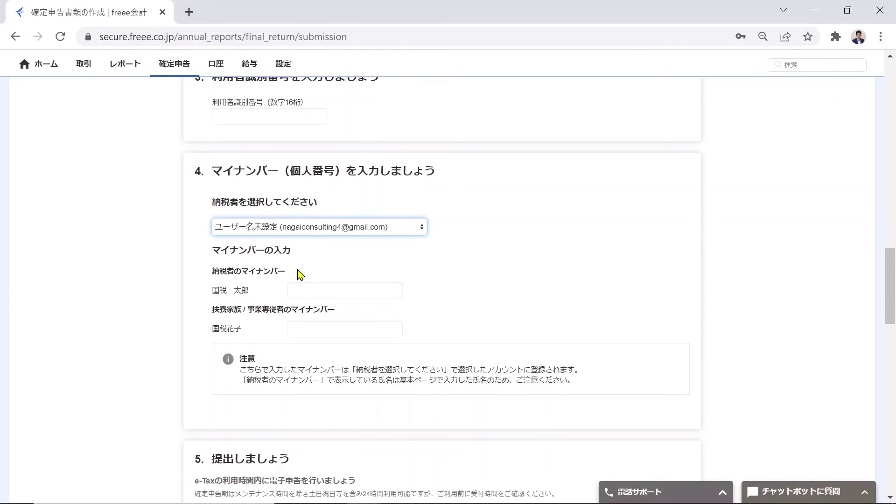
{"action": "scroll", "coordinate": [507, 261], "scroll_direction": "down", "scroll_amount": 7}
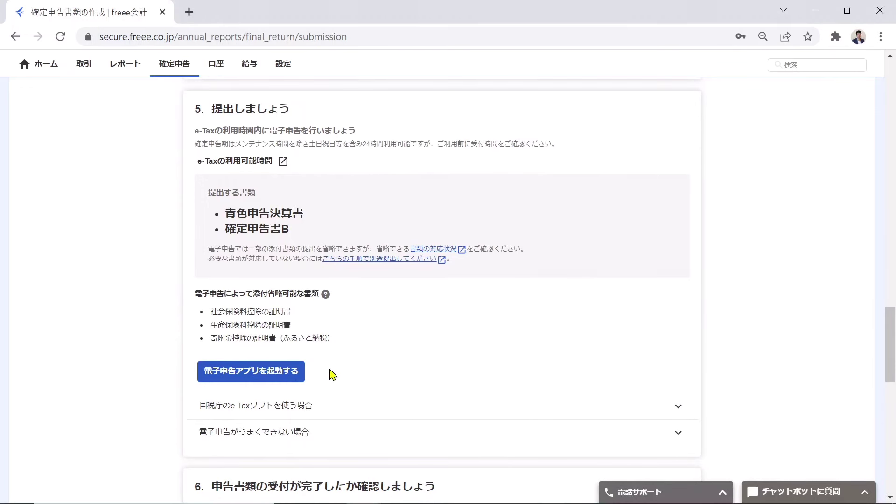
{"action": "scroll", "coordinate": [331, 373], "scroll_direction": "down", "scroll_amount": 1}
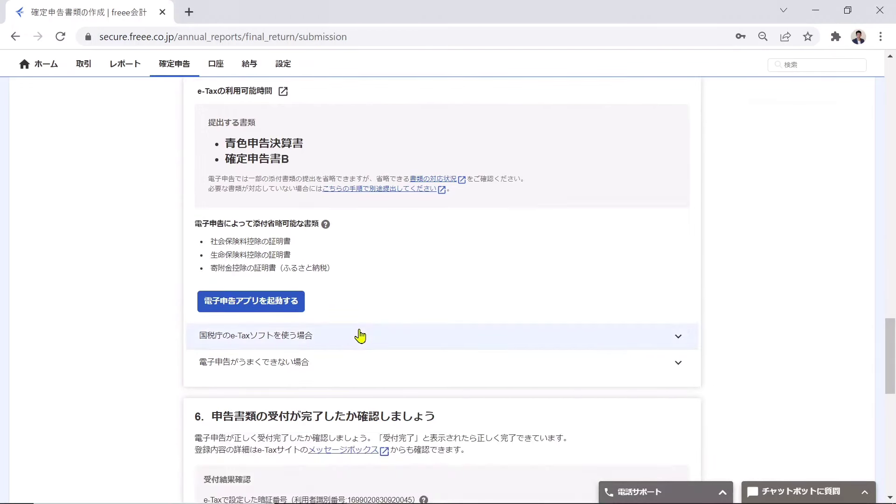
Expand 国税庁のe-Taxソフトを使う場合, review its e-Tax file download details, and go back to the 電子申告アプリ launch option
{"action": "left_click", "coordinate": [376, 334]}
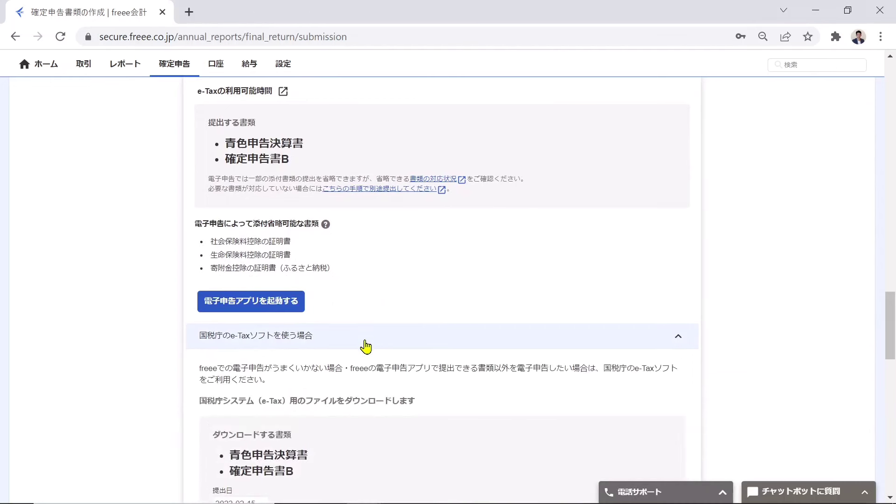
{"action": "scroll", "coordinate": [362, 355], "scroll_direction": "down", "scroll_amount": 1}
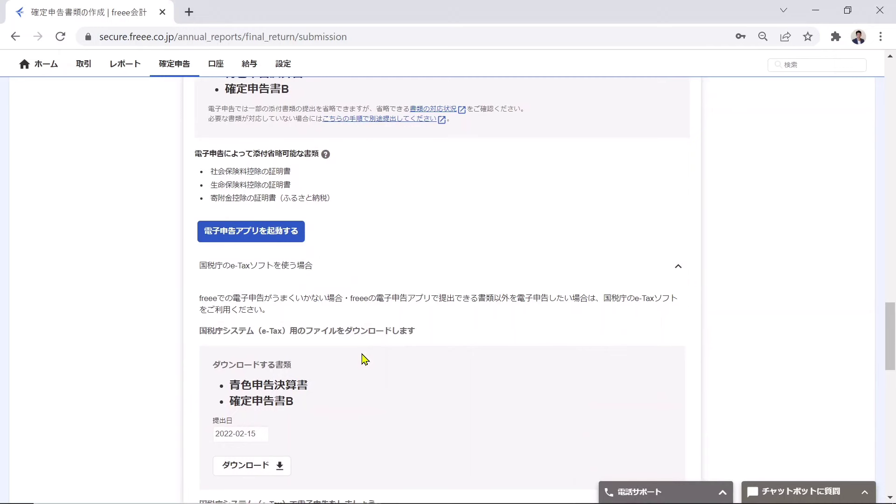
{"action": "scroll", "coordinate": [303, 434], "scroll_direction": "down", "scroll_amount": 1}
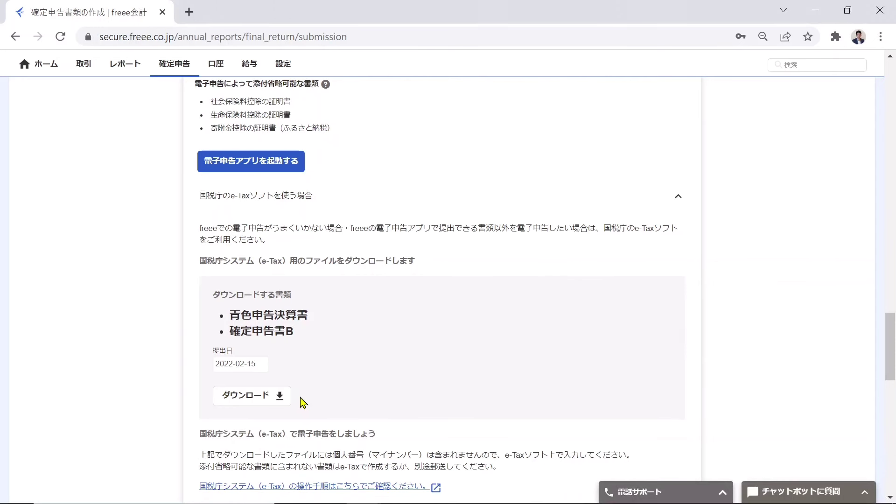
{"action": "scroll", "coordinate": [326, 383], "scroll_direction": "up", "scroll_amount": 1}
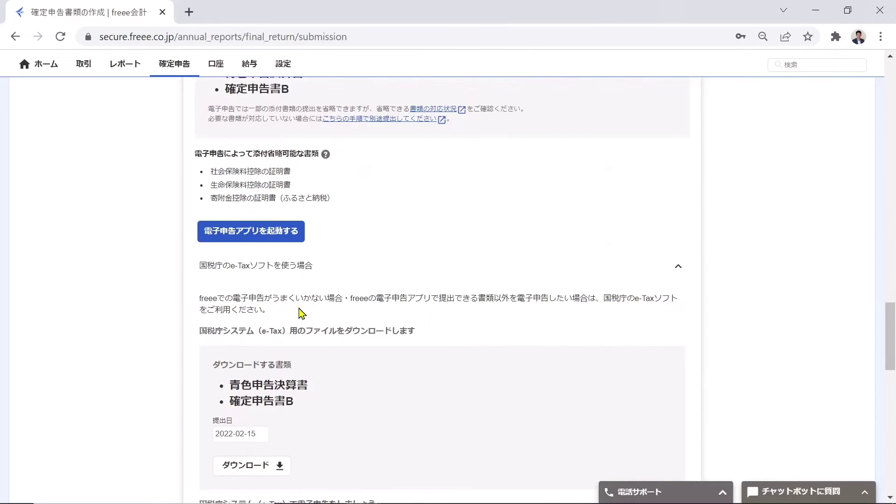
{"action": "left_click", "coordinate": [232, 247]}
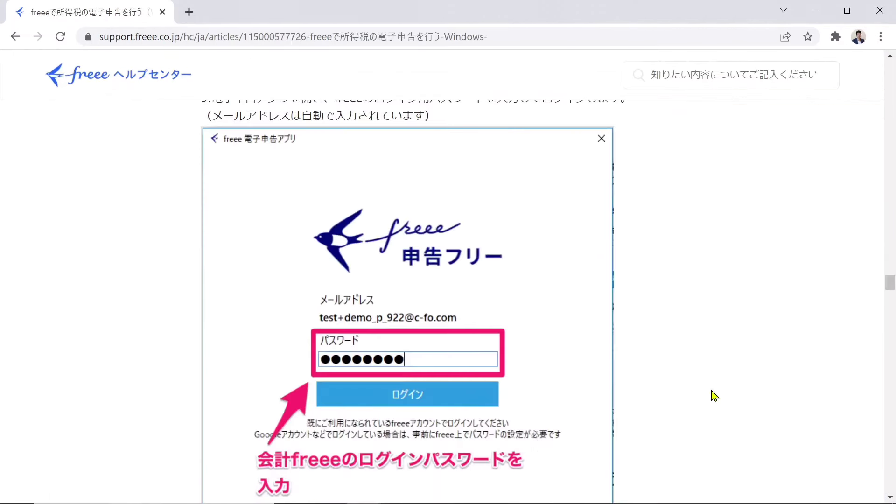
Read the freee help article on Windows e-filing, from the app login through signing and acceptance checks to the payment and refund examples
{"action": "scroll", "coordinate": [669, 351], "scroll_direction": "down", "scroll_amount": 1}
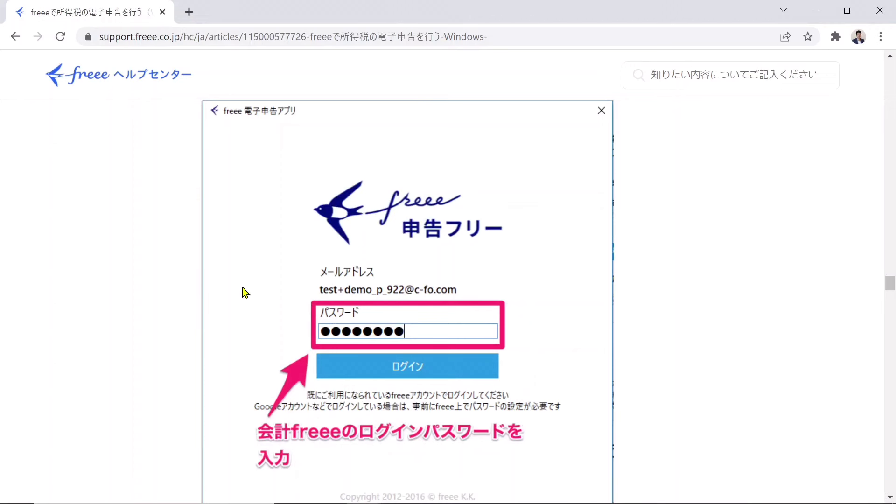
{"action": "scroll", "coordinate": [242, 290], "scroll_direction": "down", "scroll_amount": 10}
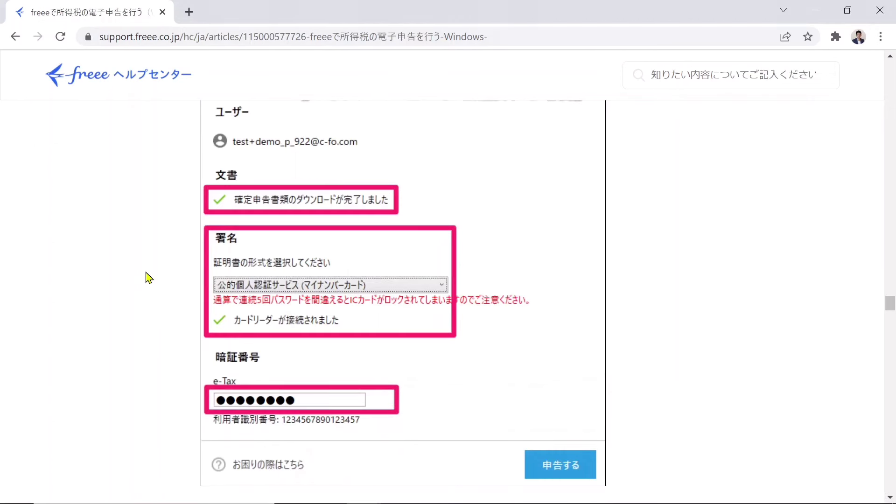
{"action": "scroll", "coordinate": [149, 278], "scroll_direction": "down", "scroll_amount": 2}
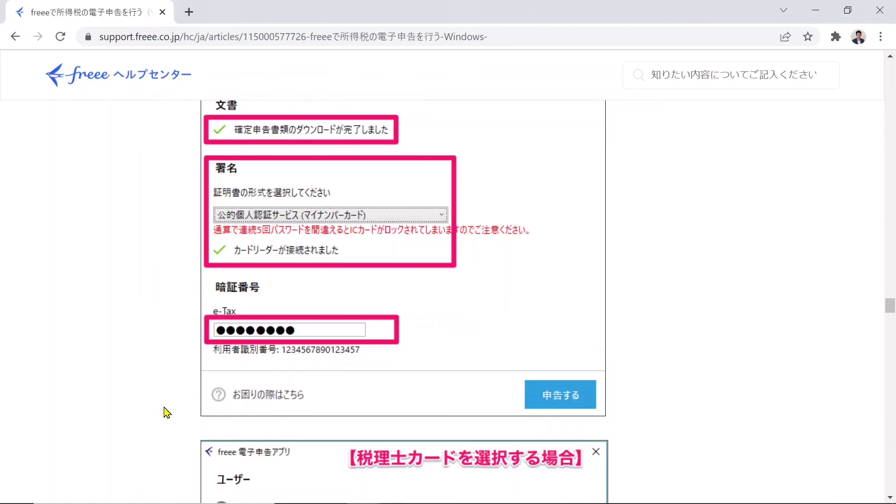
{"action": "scroll", "coordinate": [167, 411], "scroll_direction": "down", "scroll_amount": 7}
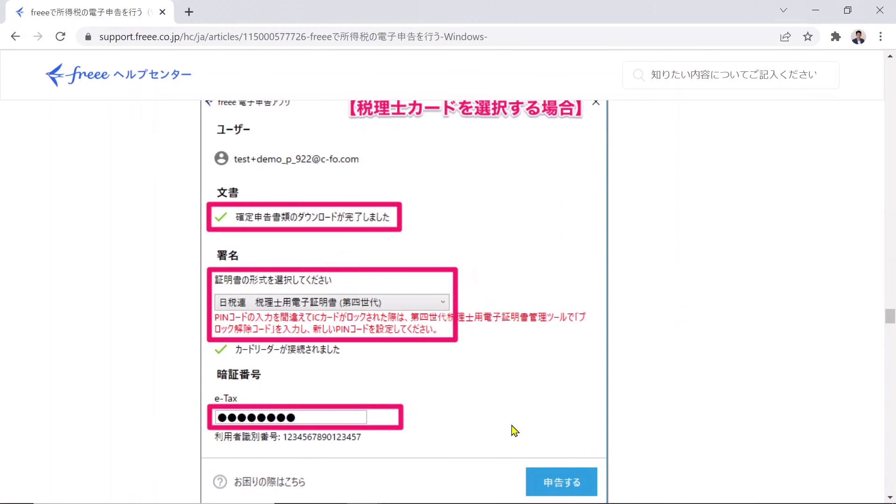
{"action": "scroll", "coordinate": [393, 311], "scroll_direction": "down", "scroll_amount": 10}
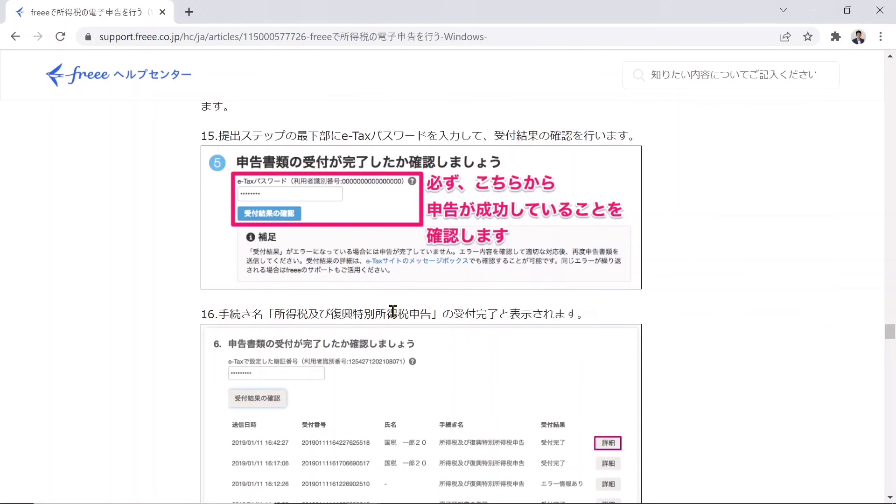
{"action": "scroll", "coordinate": [393, 311], "scroll_direction": "down", "scroll_amount": 3}
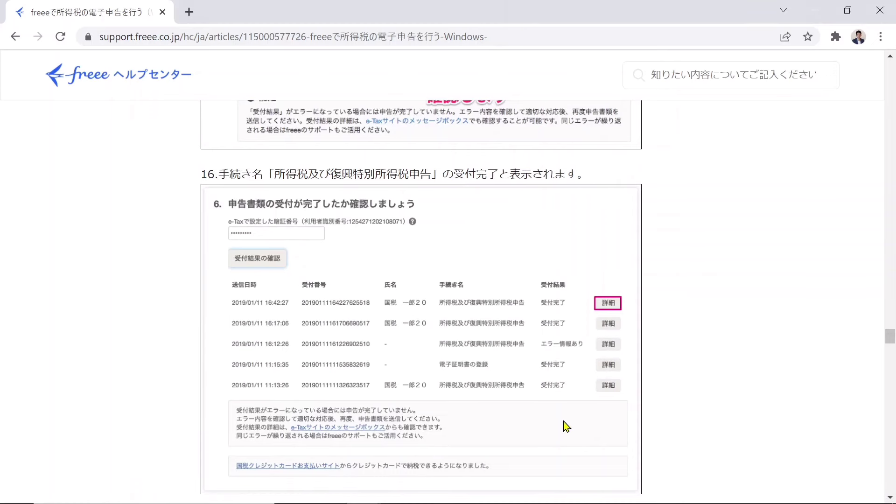
{"action": "scroll", "coordinate": [566, 426], "scroll_direction": "down", "scroll_amount": 8}
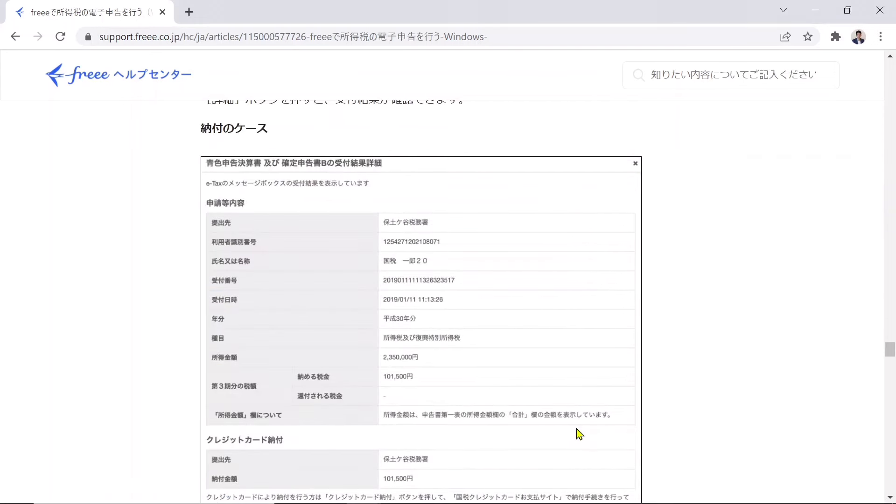
{"action": "scroll", "coordinate": [573, 434], "scroll_direction": "down", "scroll_amount": 8}
{"action": "scroll", "coordinate": [573, 436], "scroll_direction": "down", "scroll_amount": 1}
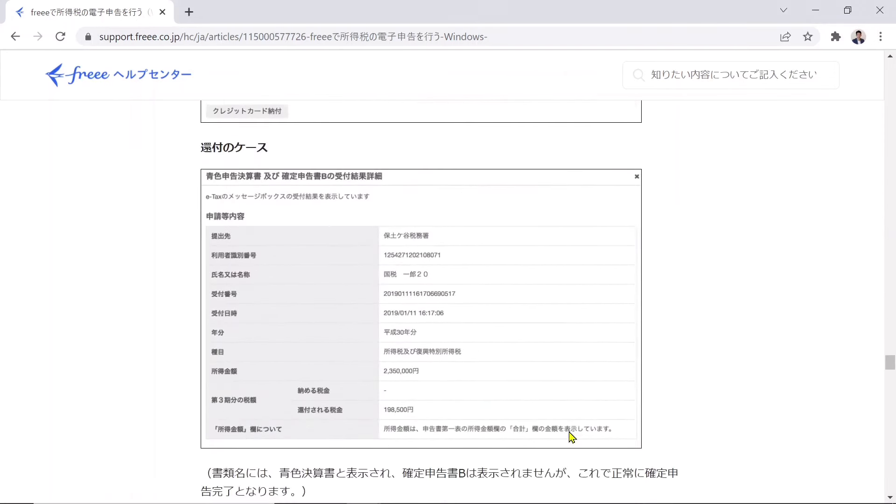